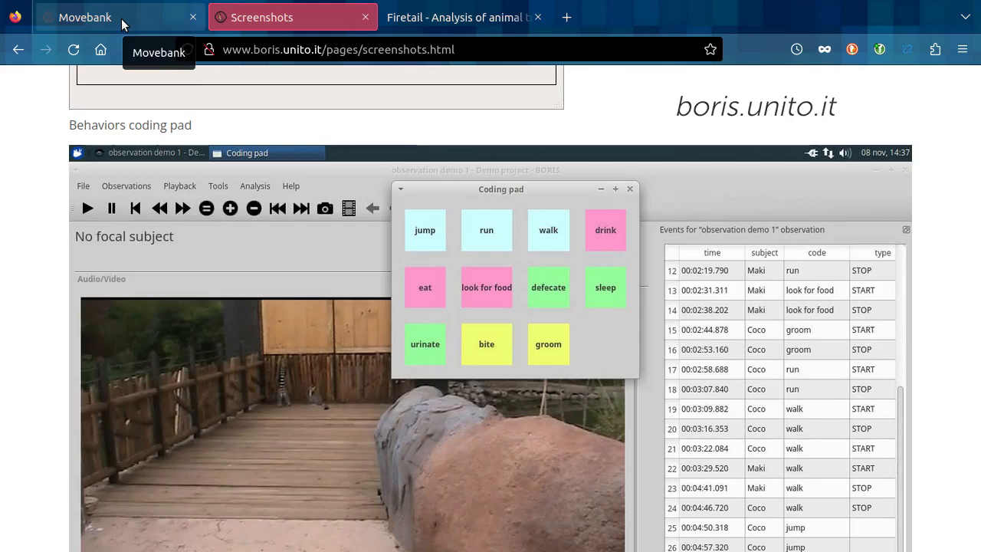
Step: Review the feature overview on the Firetail product page and the study name Pfoetchenalarm VOX 2021 on Movebank
left_click(469, 21)
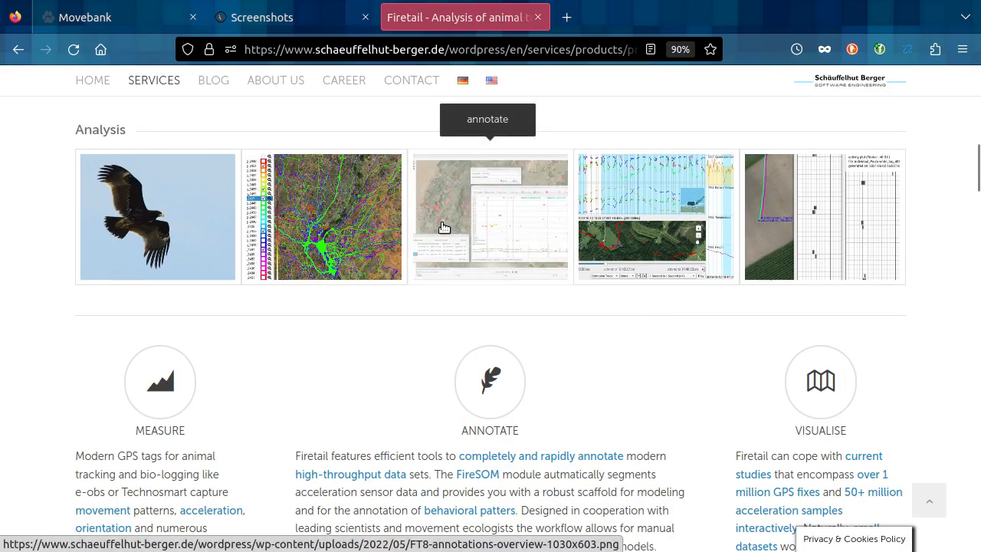
scroll(664, 339, "down", 10)
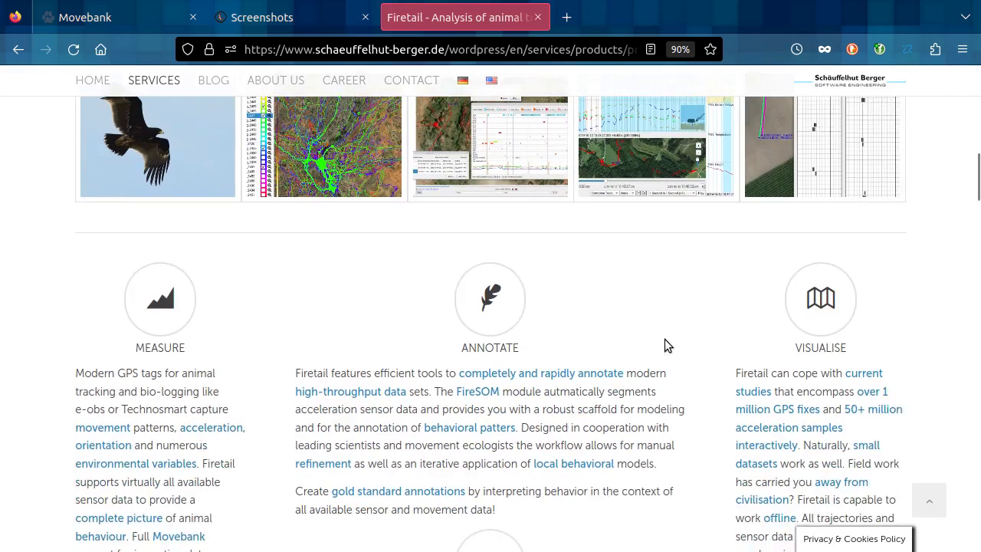
scroll(685, 316, "down", 2)
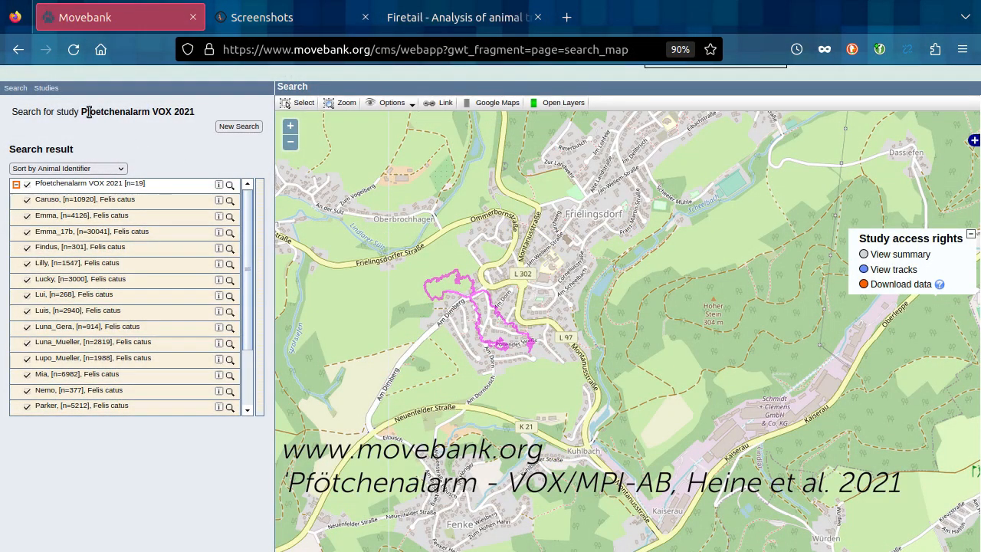
left_click_drag(88, 112, 193, 112)
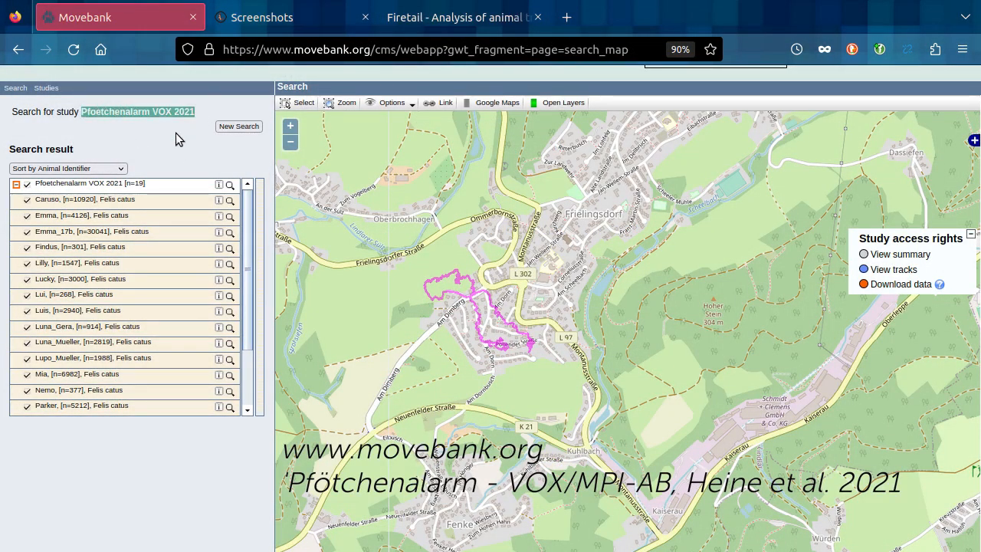
left_click(179, 137)
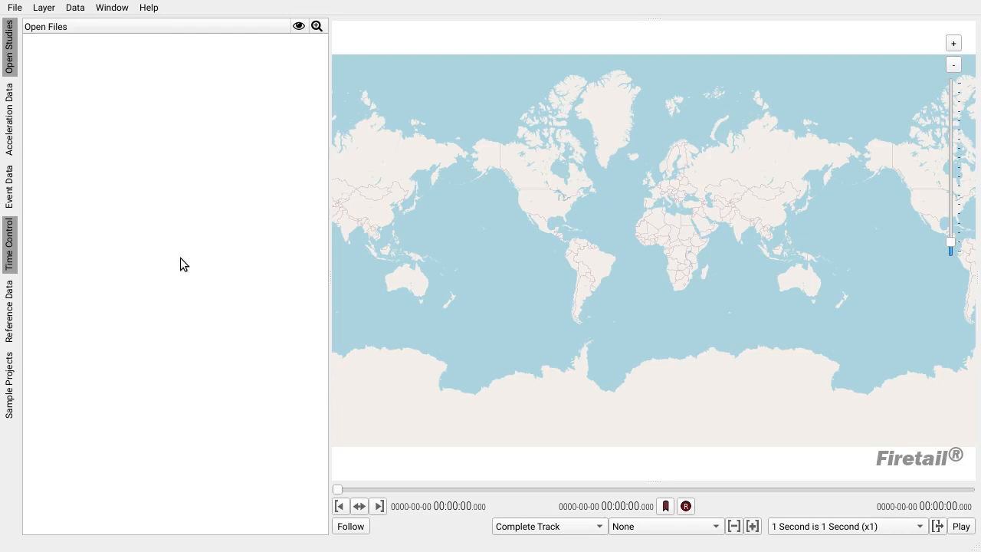
Step: Switch to Firetail and change the raster base layer of the world map to Bing Arial
left_click(44, 8)
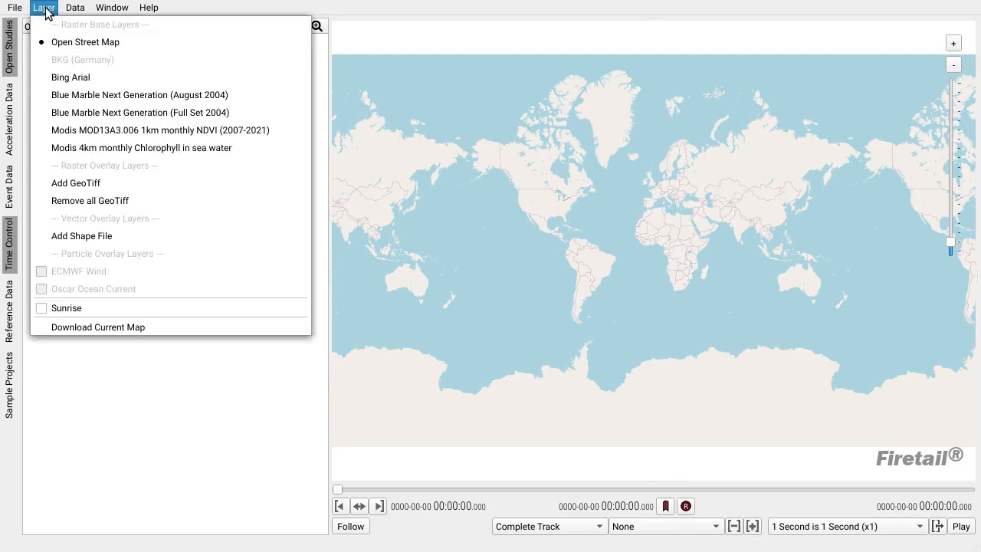
left_click(80, 83)
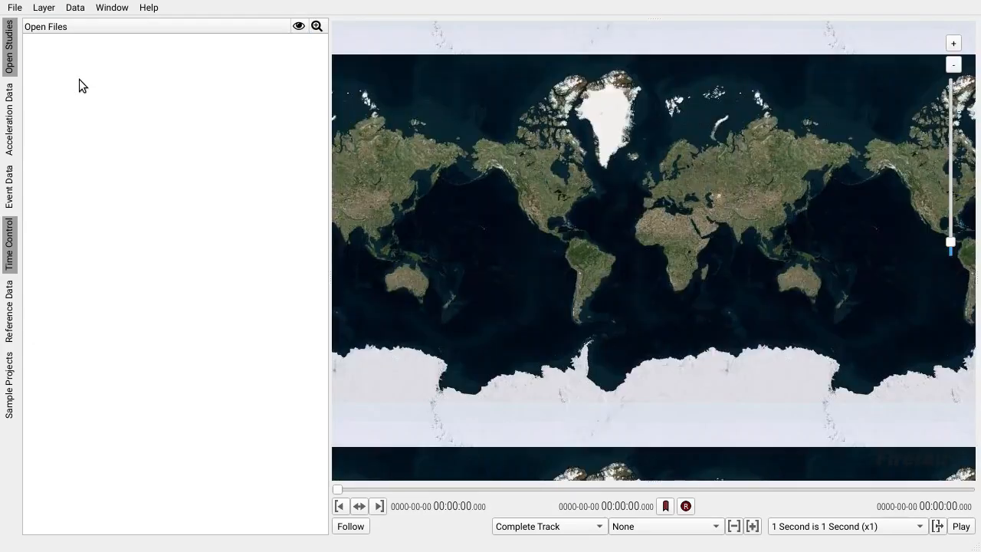
scroll(639, 221, "up", 2)
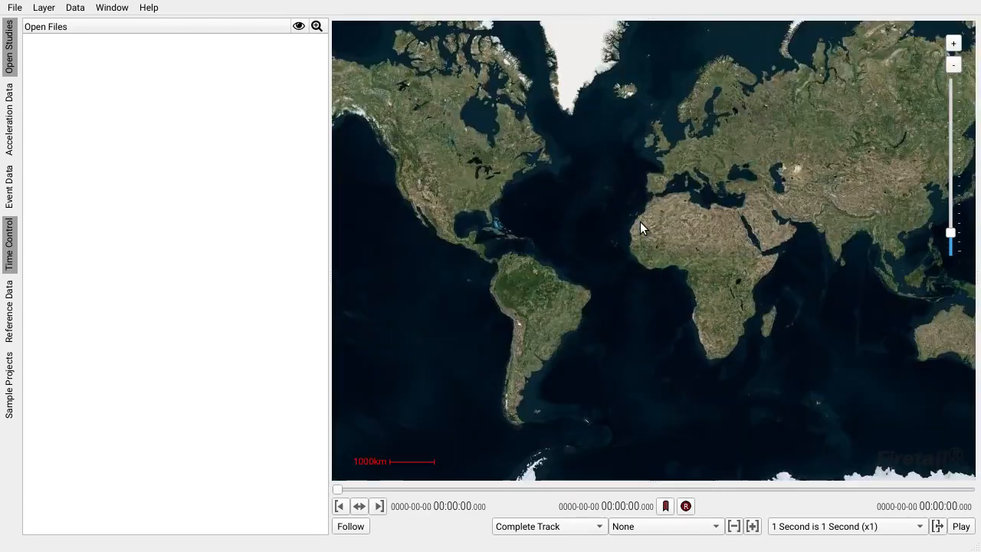
scroll(667, 198, "down", 2)
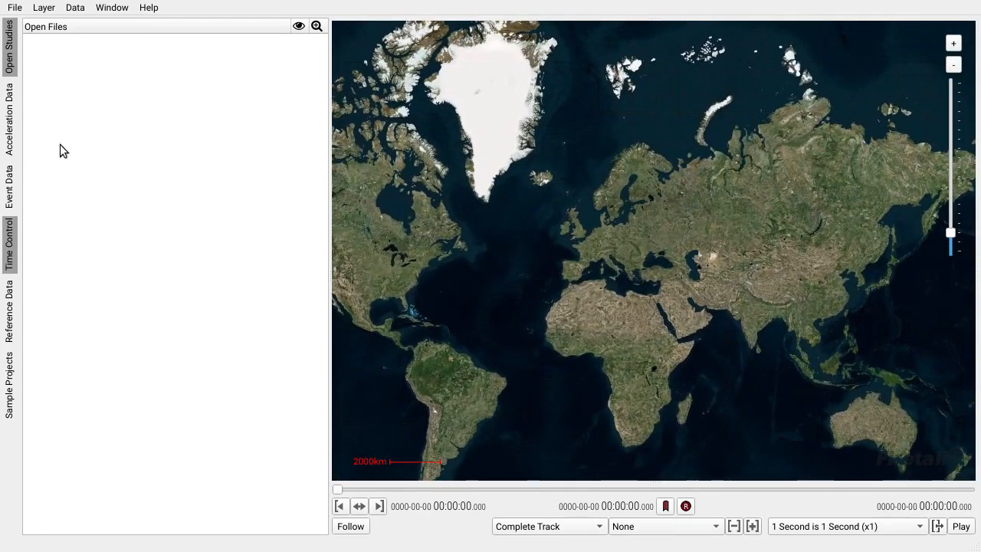
Step: Start a Movebank download by deployment ID with the remembered login and choose the study Pfoetchenalarm VOX 2021
left_click(13, 7)
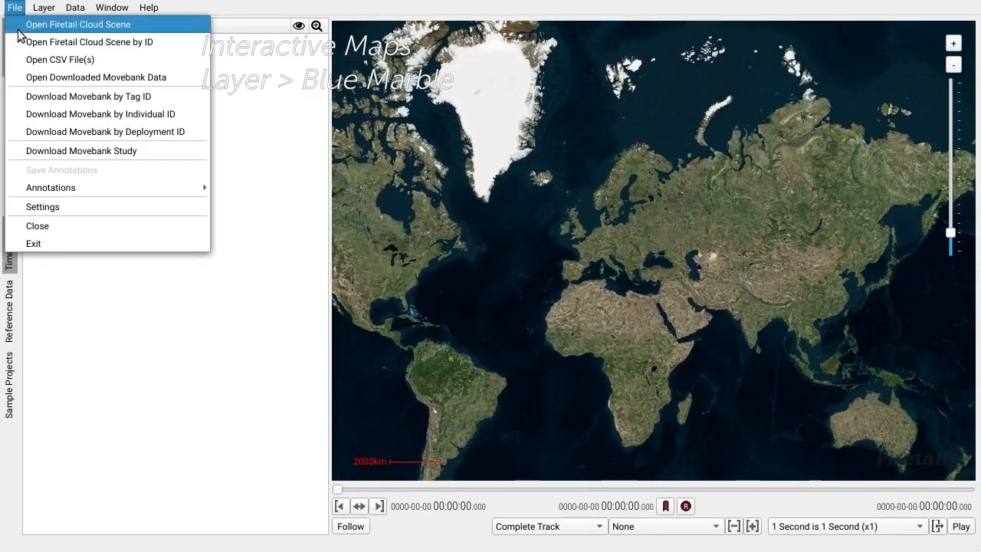
left_click(119, 132)
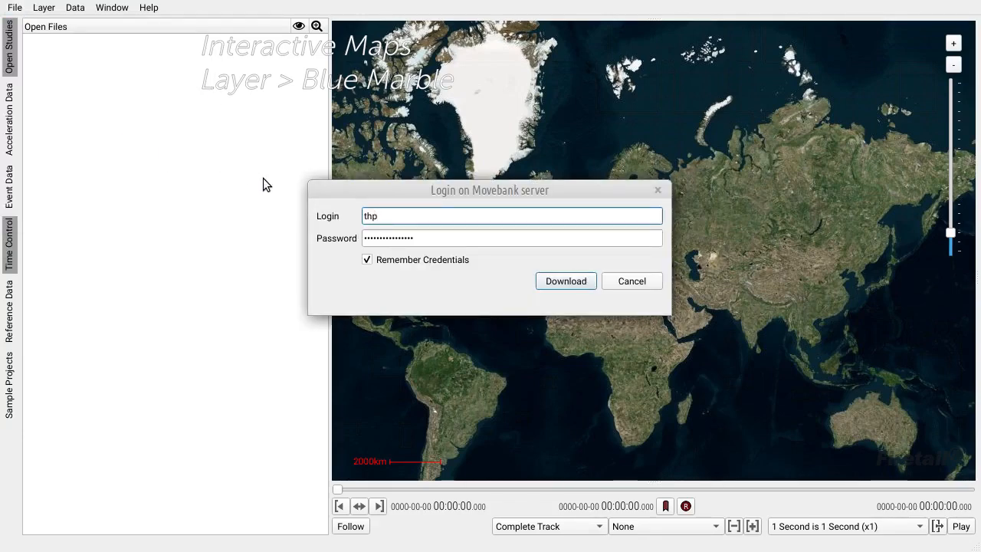
left_click(565, 282)
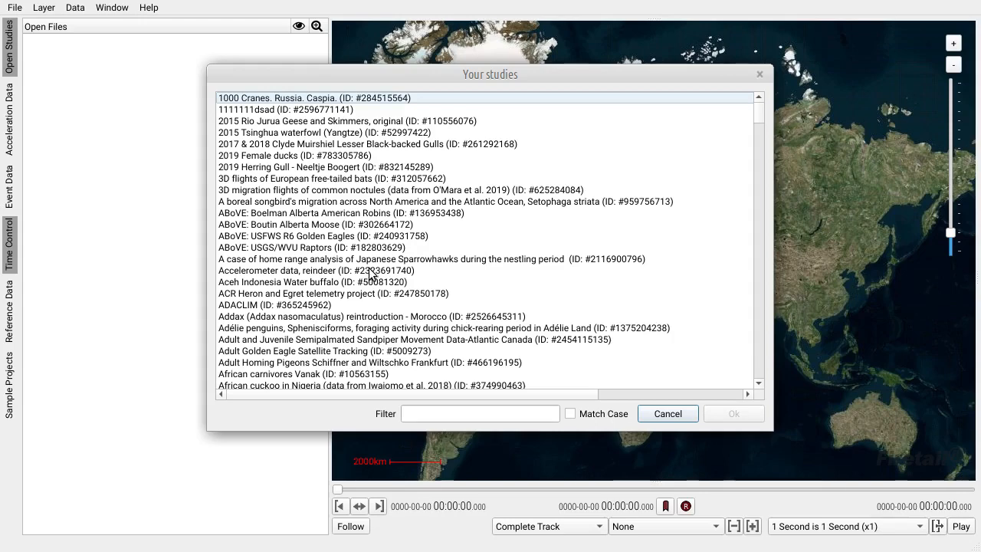
left_click(431, 414)
type("pf")
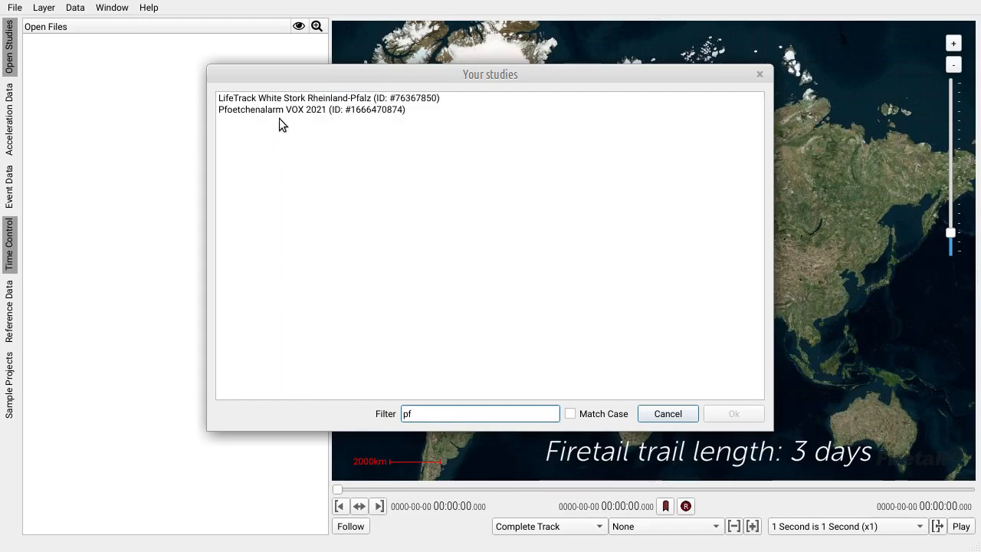
left_click(280, 110)
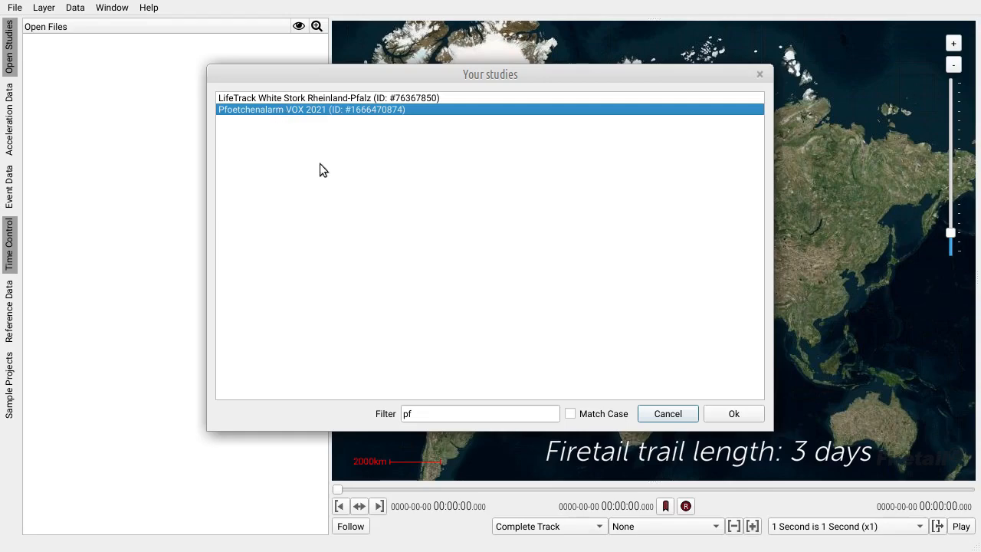
left_click(732, 412)
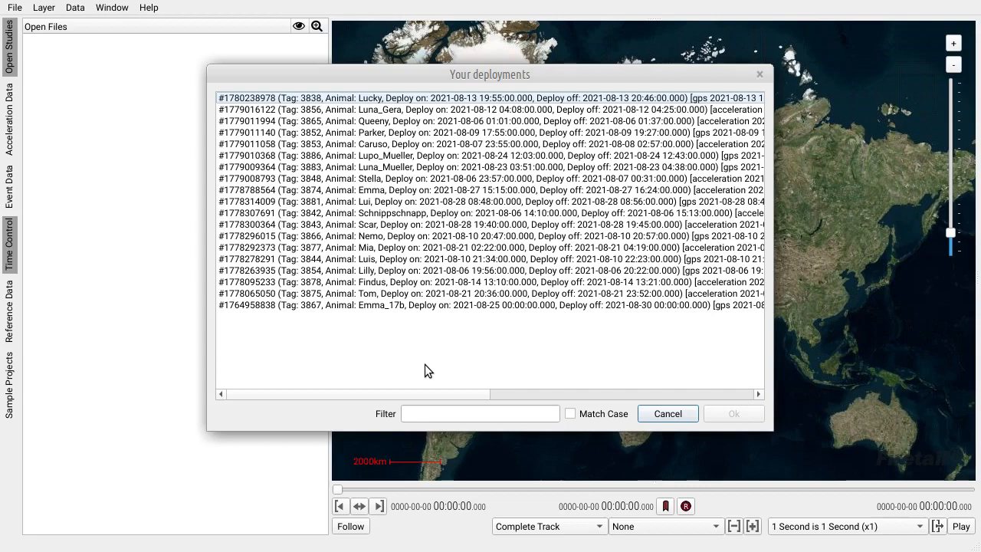
Step: Select the deployments of the animals Queeny and Schnippschnapp for download
left_click(381, 123)
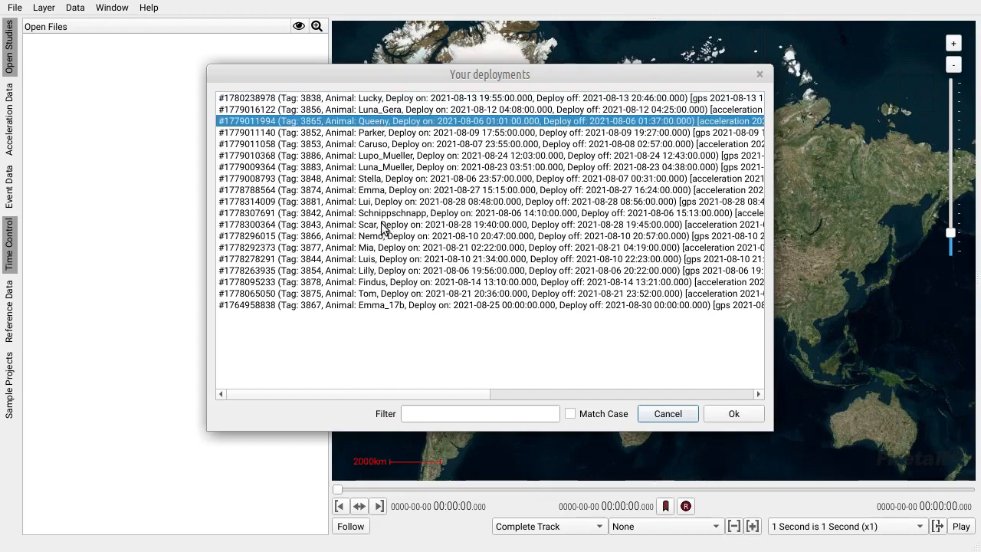
left_click(381, 213, "ctrl")
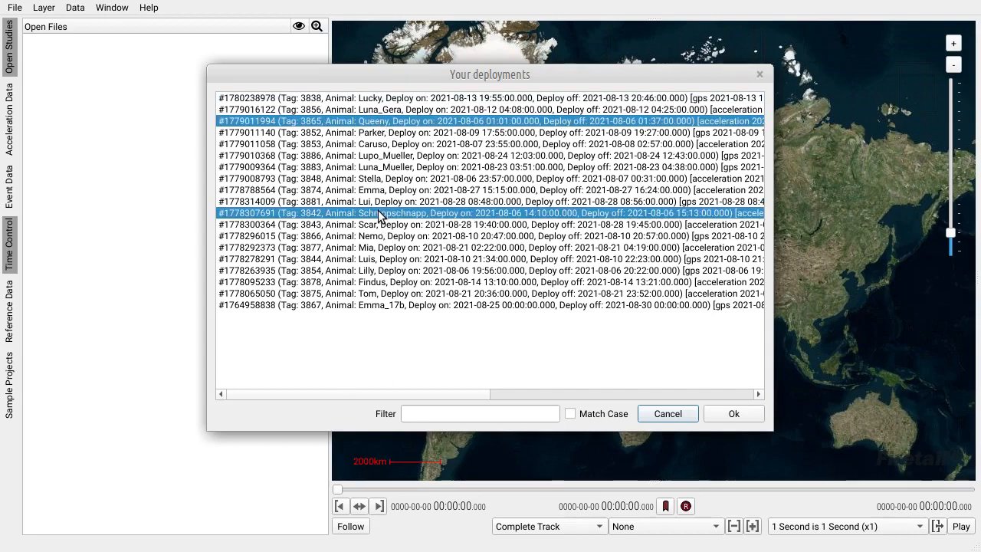
left_click(724, 414)
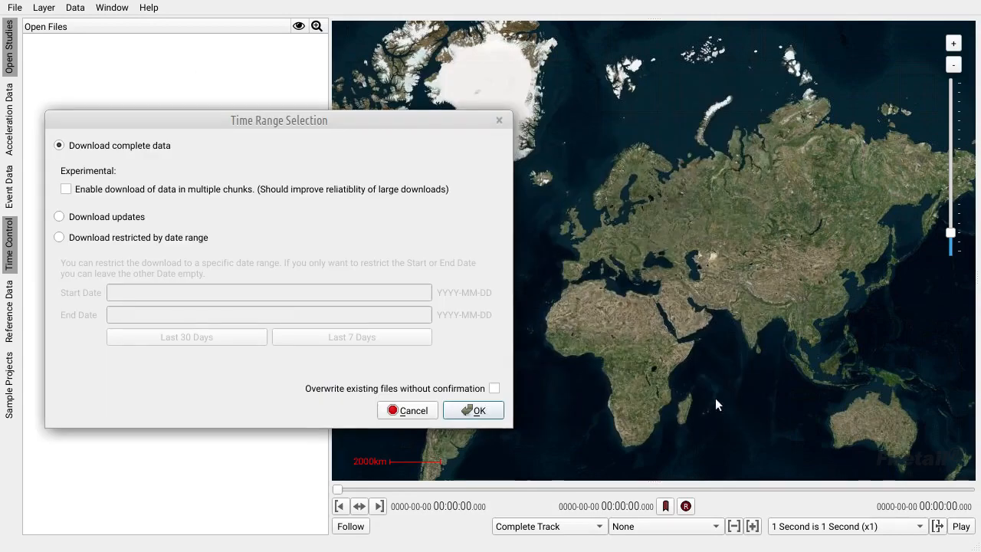
Step: Download the complete data, overwriting existing files without confirmation, and open the downloaded Queeny deployment
left_click_drag(153, 123, 300, 122)
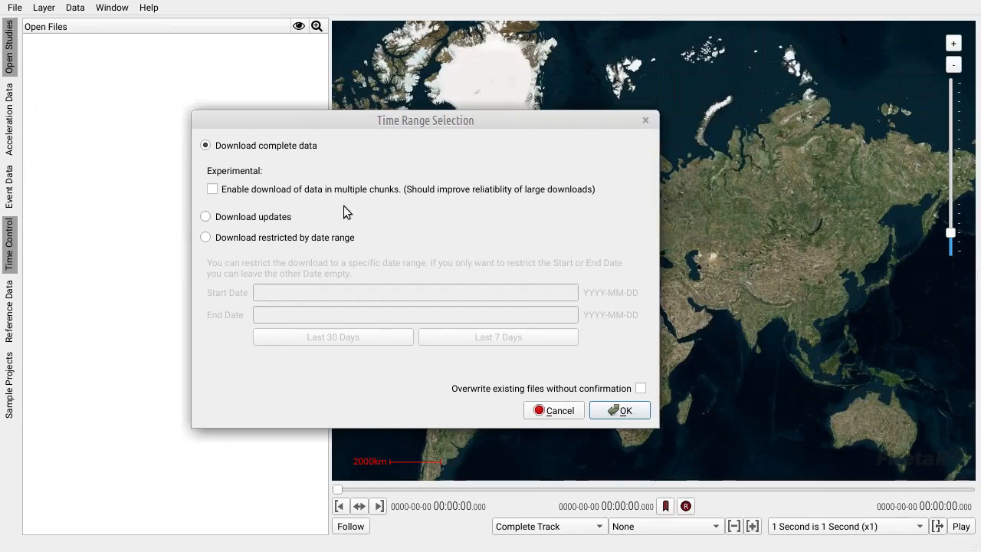
left_click(640, 389)
left_click(623, 411)
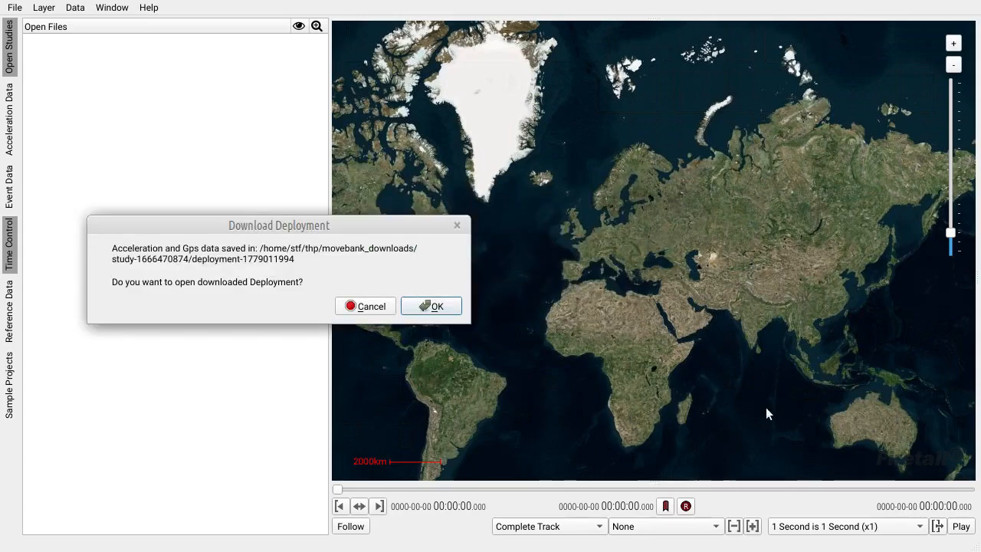
left_click(432, 307)
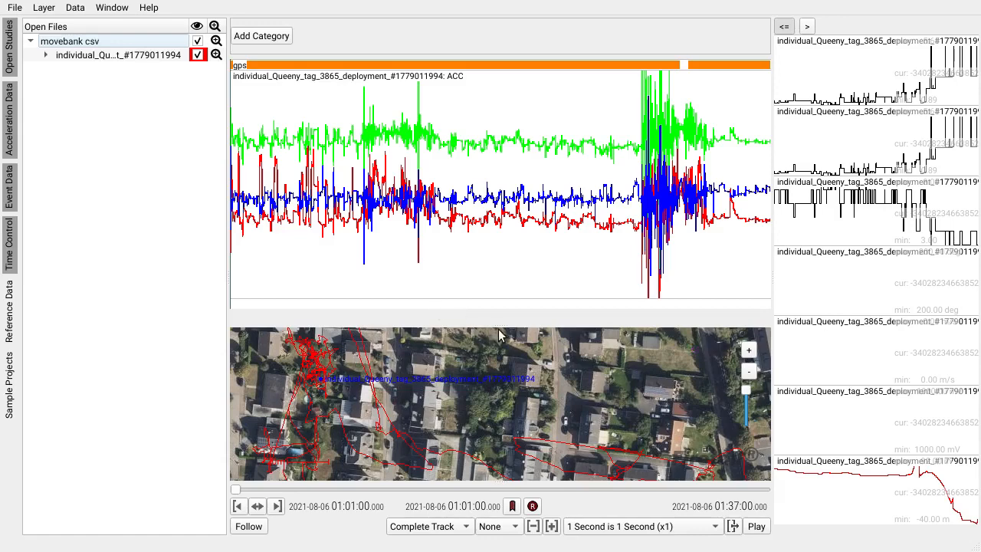
Step: Enlarge the map area and examine Queeny's acceleration signal over time together with the GPS track
left_click_drag(500, 325, 499, 202)
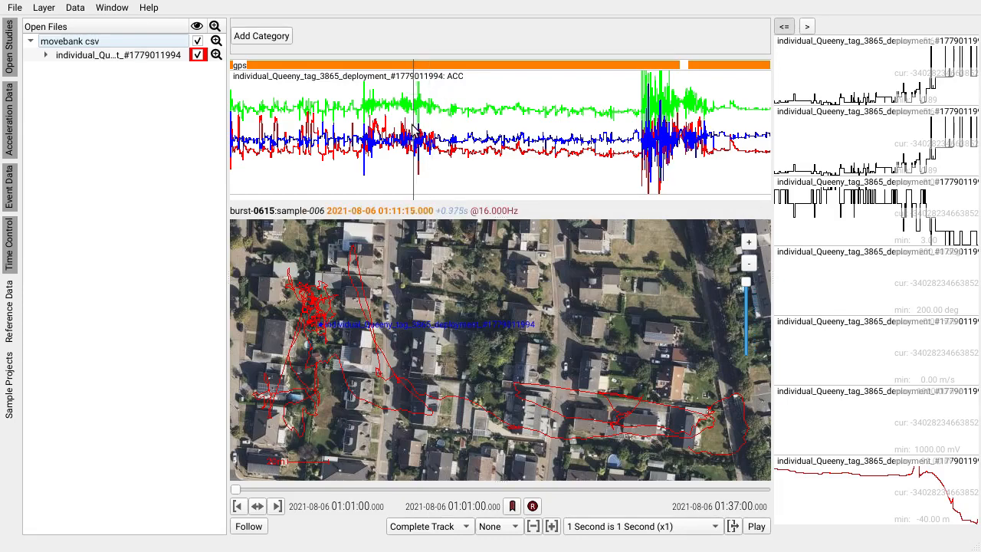
left_click_drag(406, 127, 277, 120)
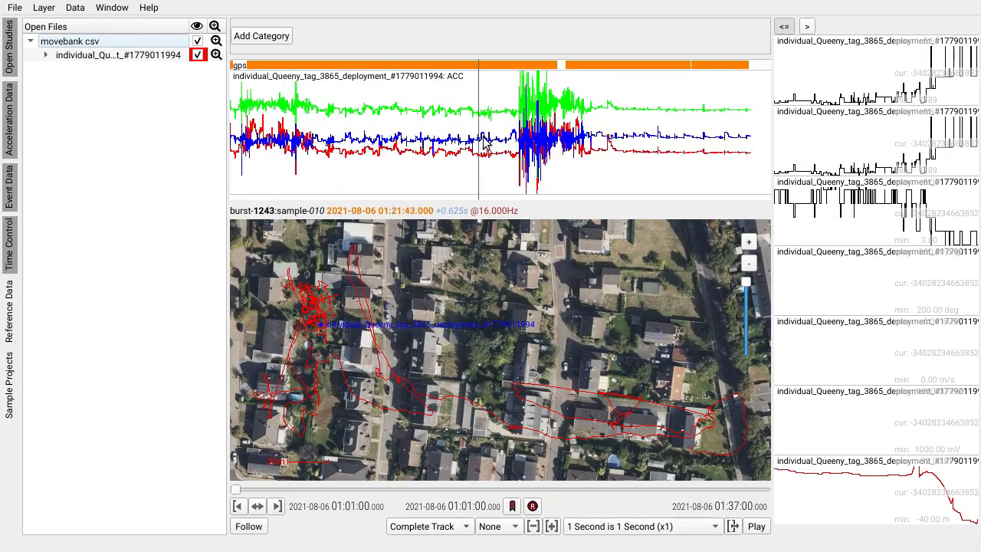
scroll(490, 122, "up", 4)
left_click_drag(361, 359, 409, 330)
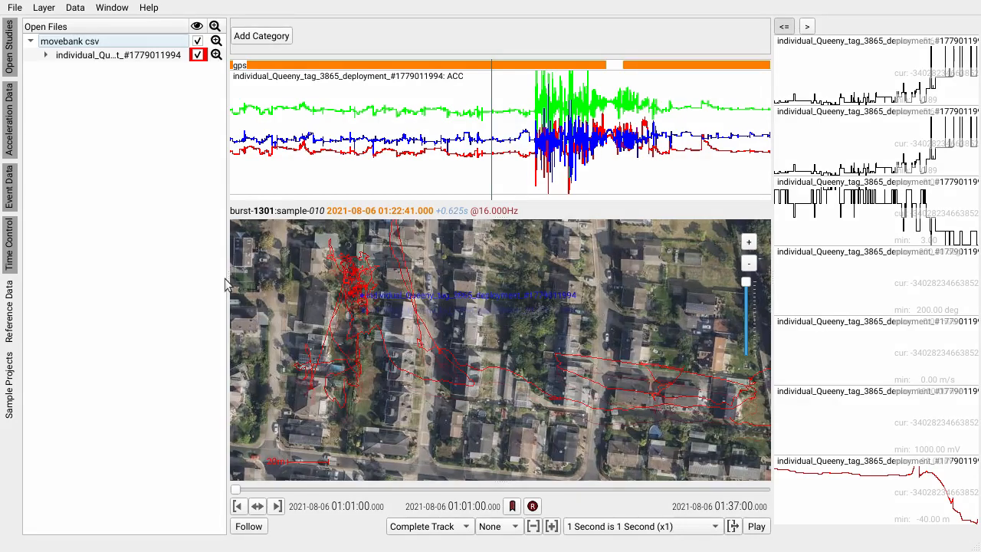
Step: Calculate a FireSOM ACC segmentation with a 3 by 3 model, saving the trained model as som-training-state.json over the existing file
left_click(74, 7)
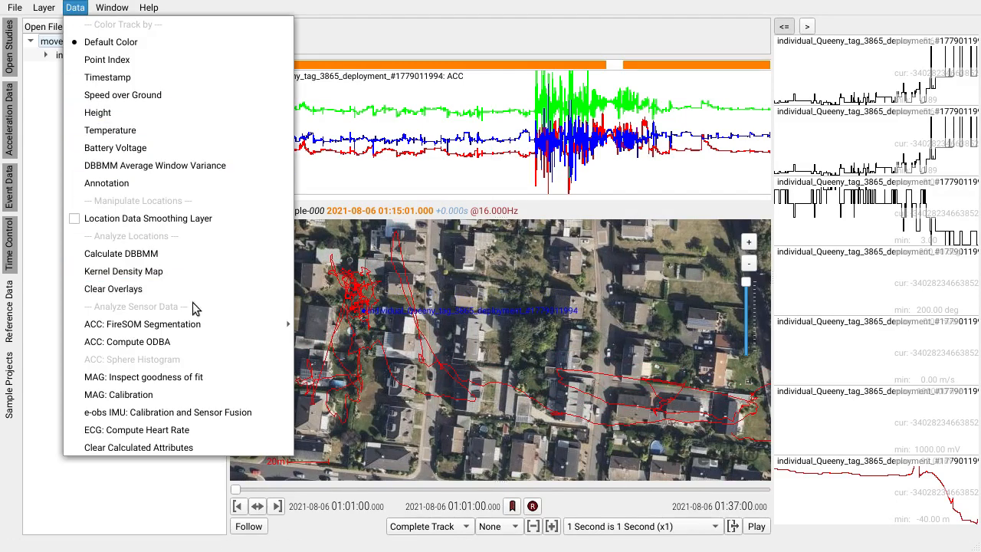
mouse_move(237, 329)
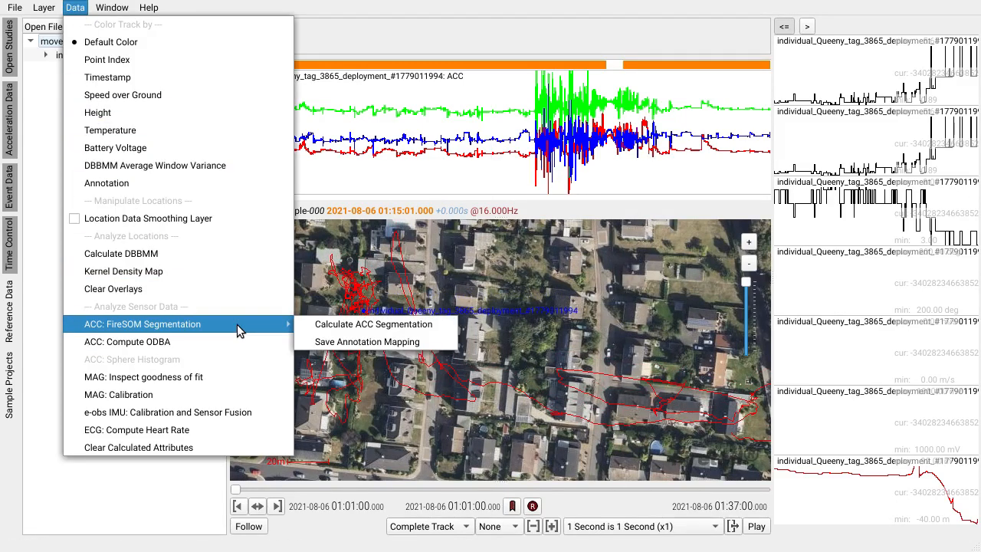
left_click(416, 326)
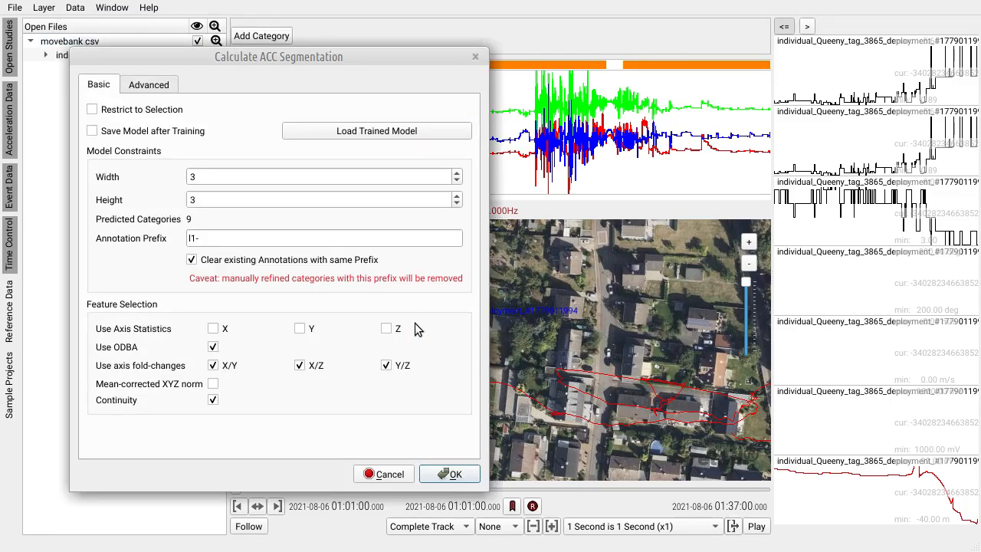
left_click_drag(204, 60, 372, 51)
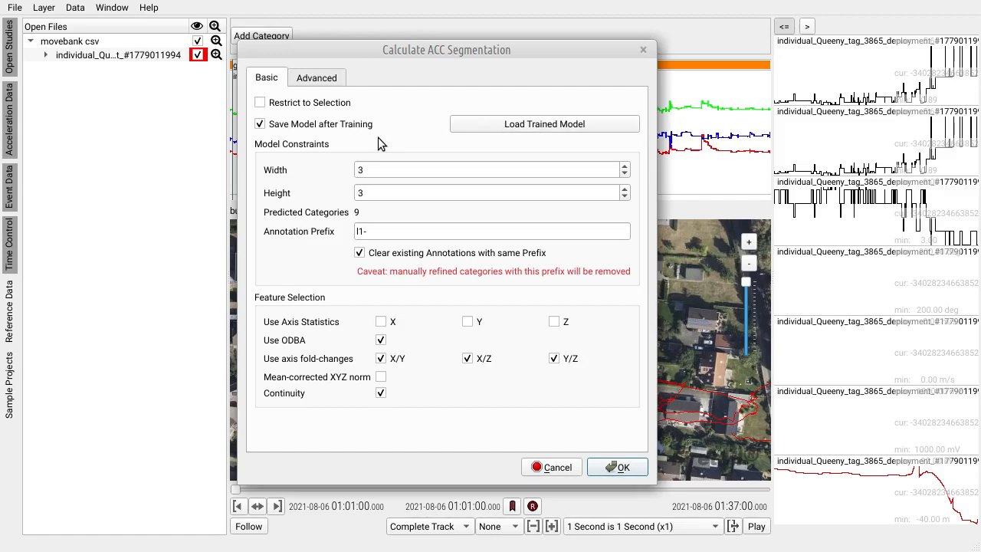
left_click(618, 469)
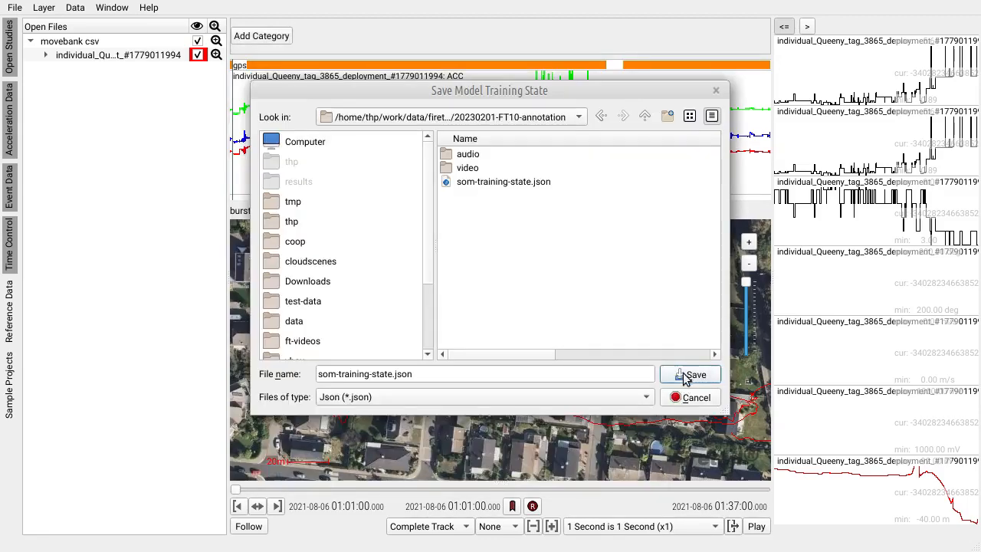
left_click(684, 381)
left_click(570, 262)
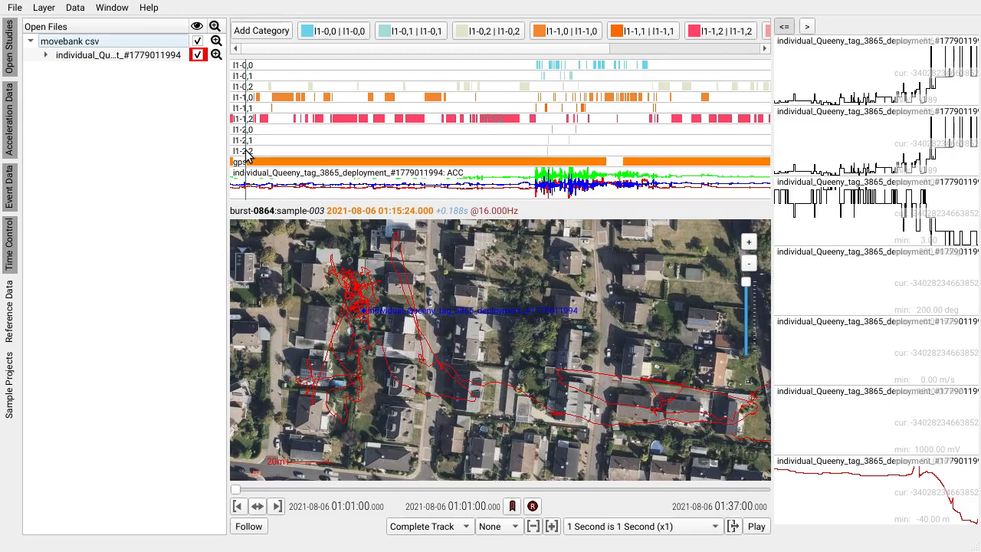
Step: Enlarge the acceleration plot and turn the annotations of the l1-0,0 layer into a selection to inspect their bursts
left_click_drag(229, 196, 173, 197)
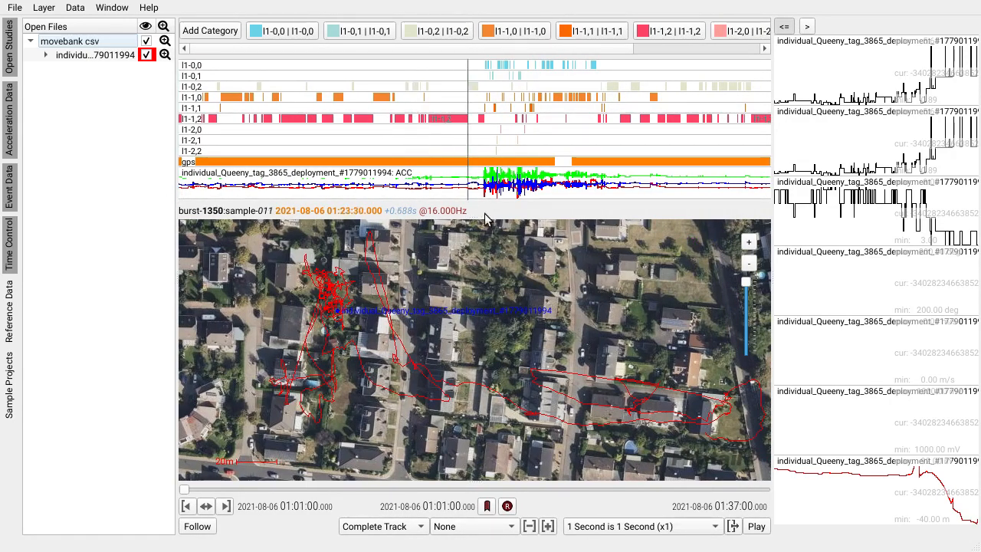
left_click_drag(477, 218, 472, 294)
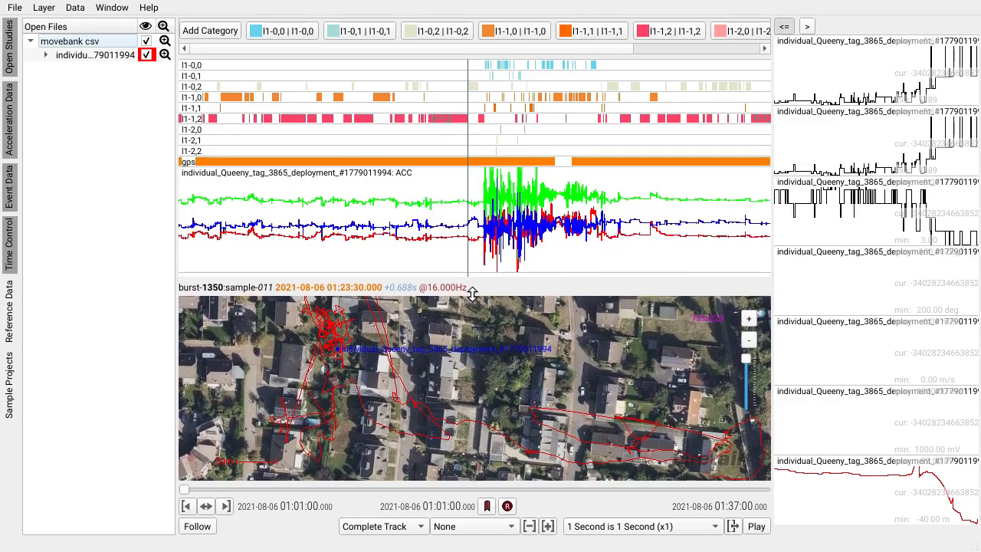
right_click(190, 66)
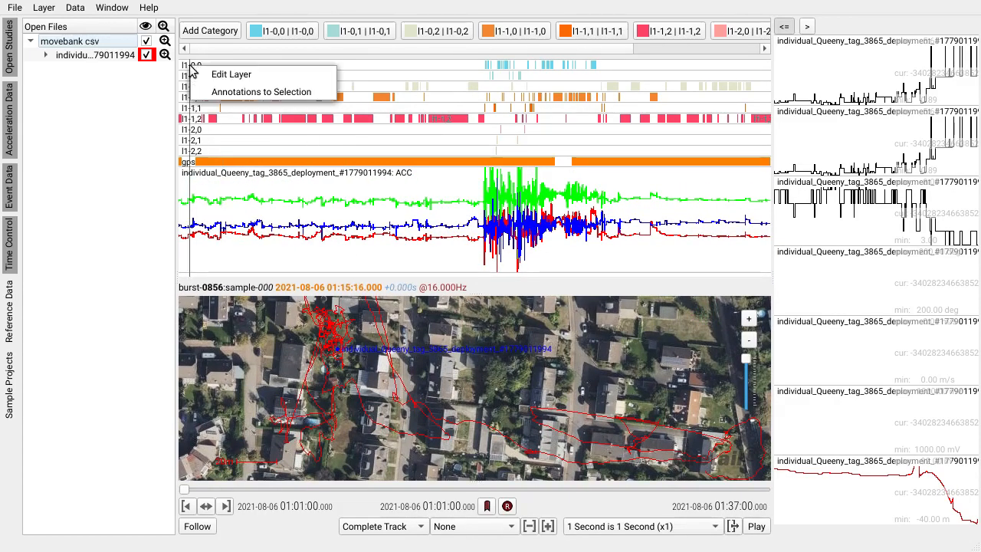
left_click(261, 91)
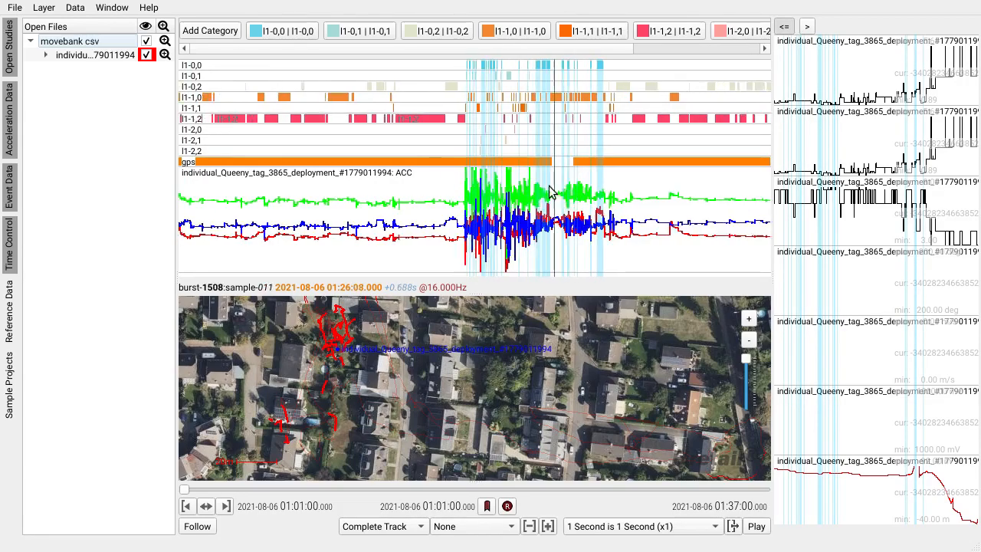
scroll(549, 191, "up", 3)
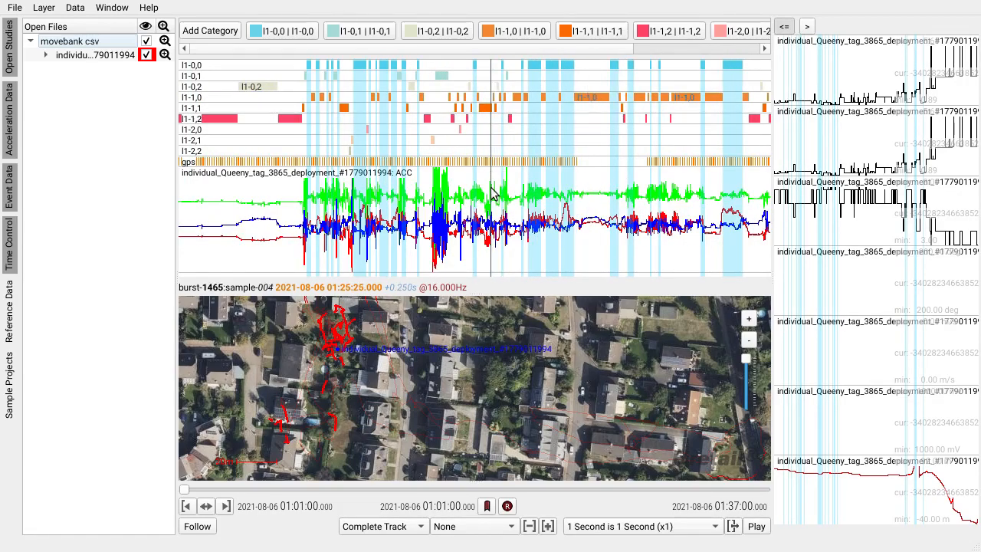
Step: Edit the l1-0,0 annotation category, setting its layer name to movement and its category name to sneak
left_click_drag(493, 194, 432, 197)
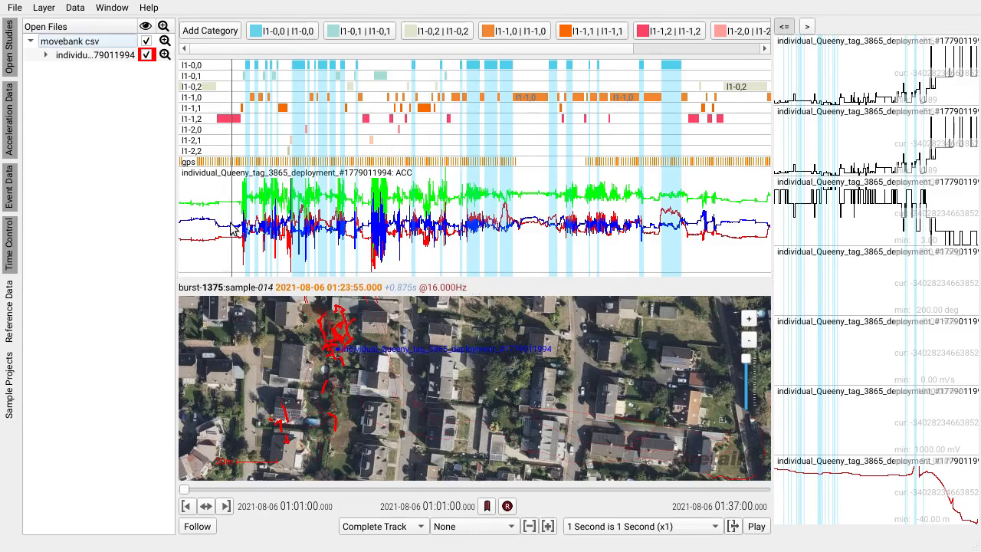
scroll(244, 220, "up", 5)
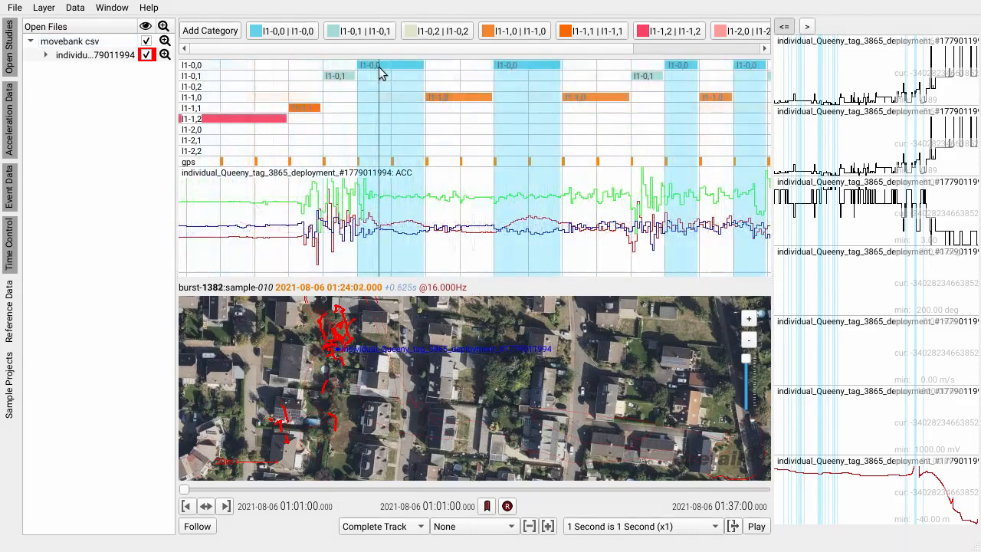
right_click(291, 35)
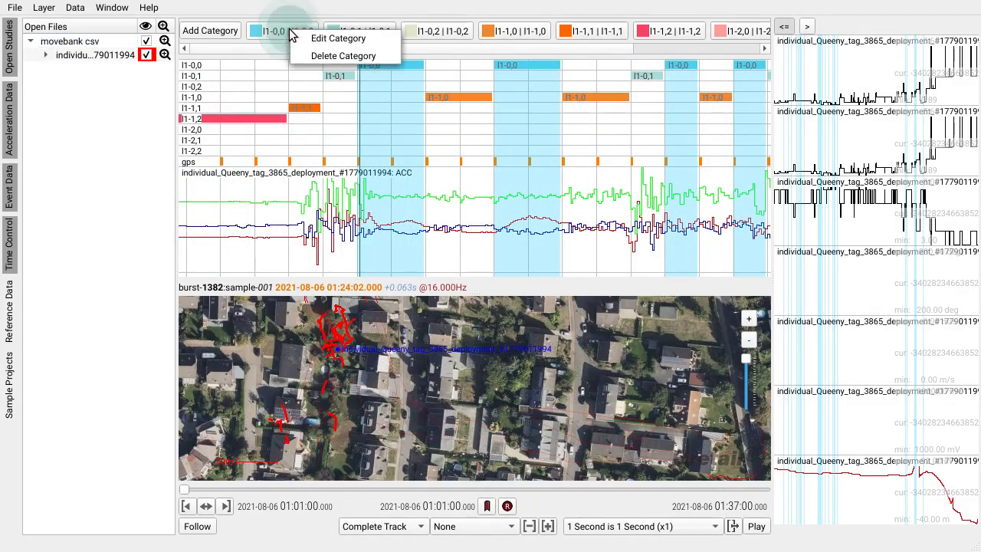
left_click(338, 39)
left_click(232, 253)
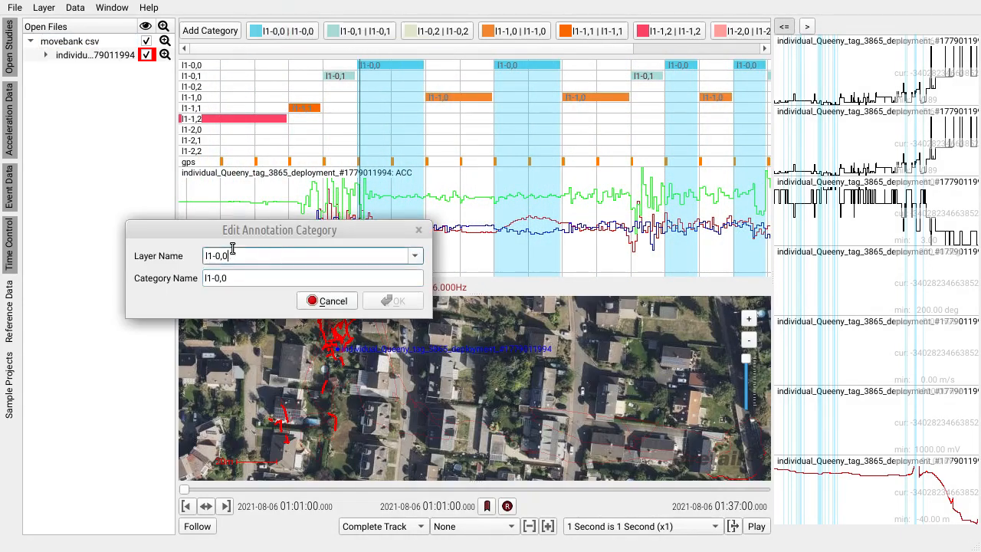
key("ctrl+a")
type("movement")
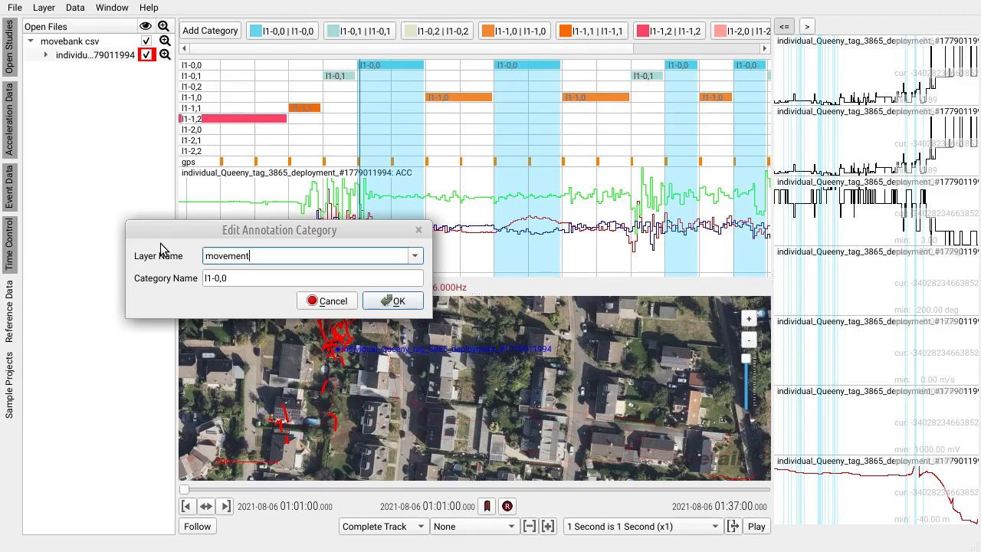
key("Tab")
type("sneak")
key("Return")
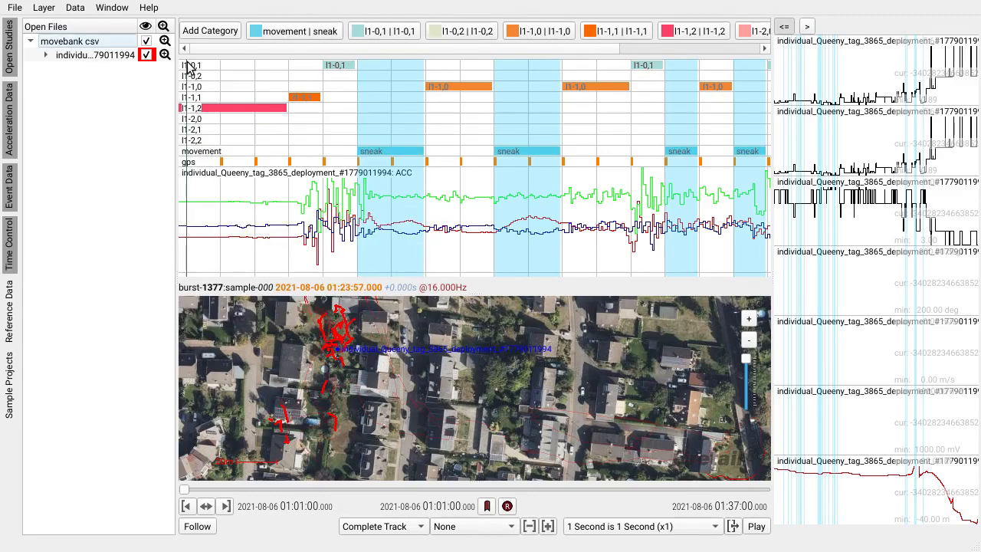
Step: Turn the annotations of the l1-0,1 layer into a selection and inspect their bursts and GPS track sections
right_click(196, 68)
left_click(237, 89)
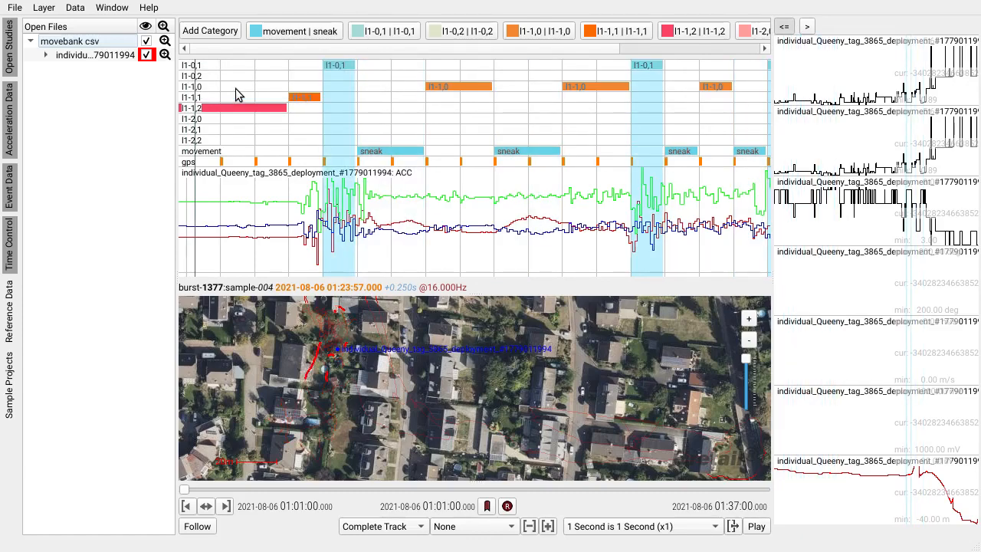
left_click(236, 88)
left_click(560, 178)
left_click(558, 179)
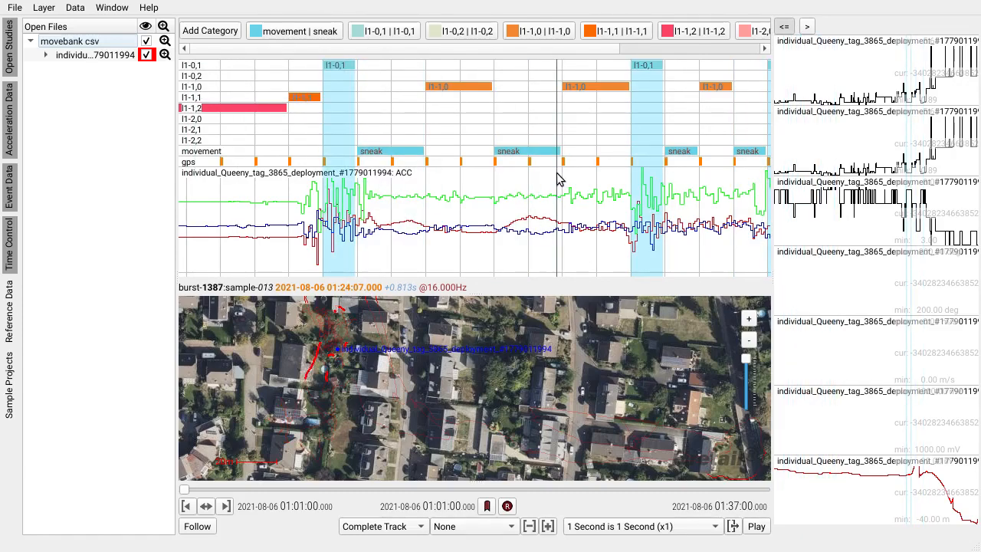
left_click_drag(558, 178, 496, 179)
scroll(313, 368, "up", 3)
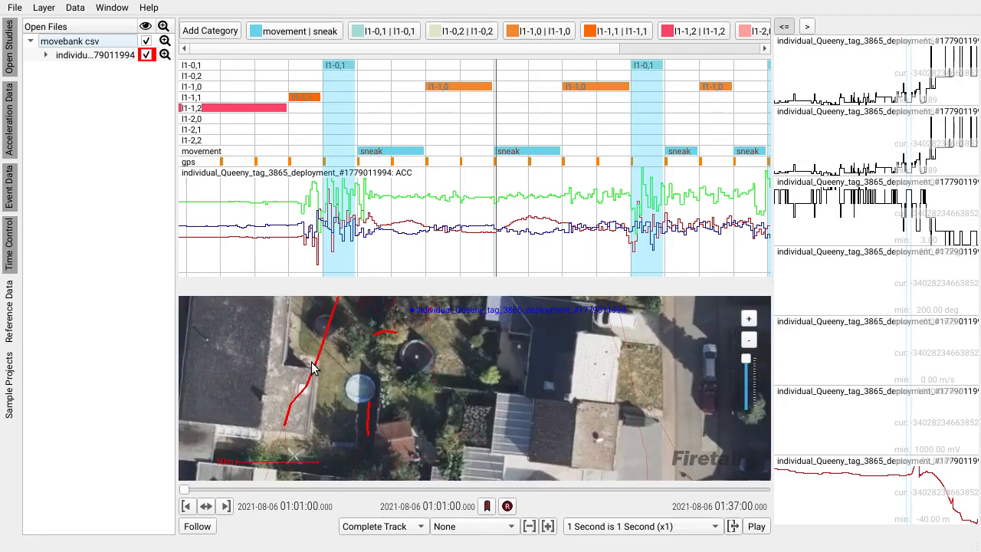
scroll(313, 367, "down", 3)
left_click(312, 165)
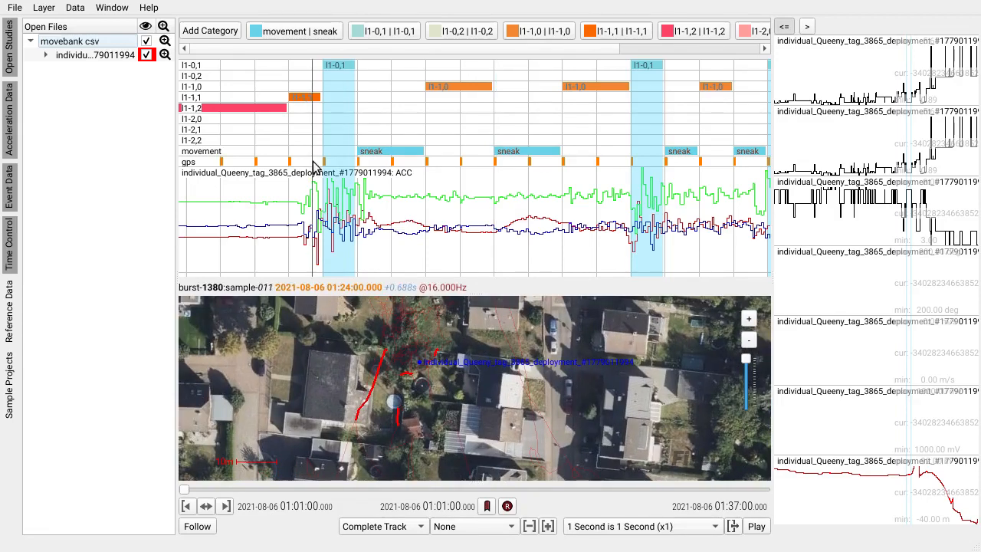
left_click(336, 64)
left_click(206, 66)
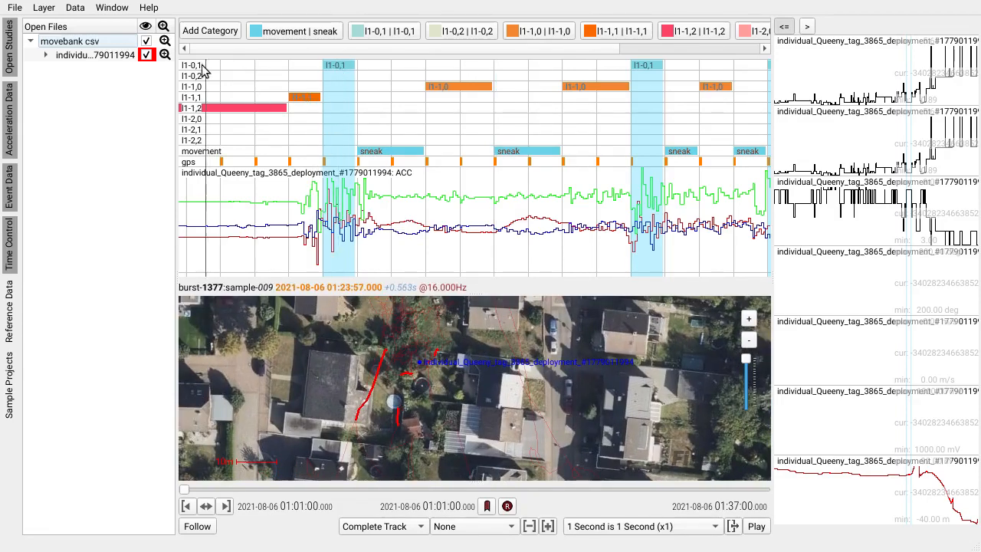
Step: Edit the l1-0,1 annotation category, assigning it to the movement layer with the category name regular
right_click(196, 66)
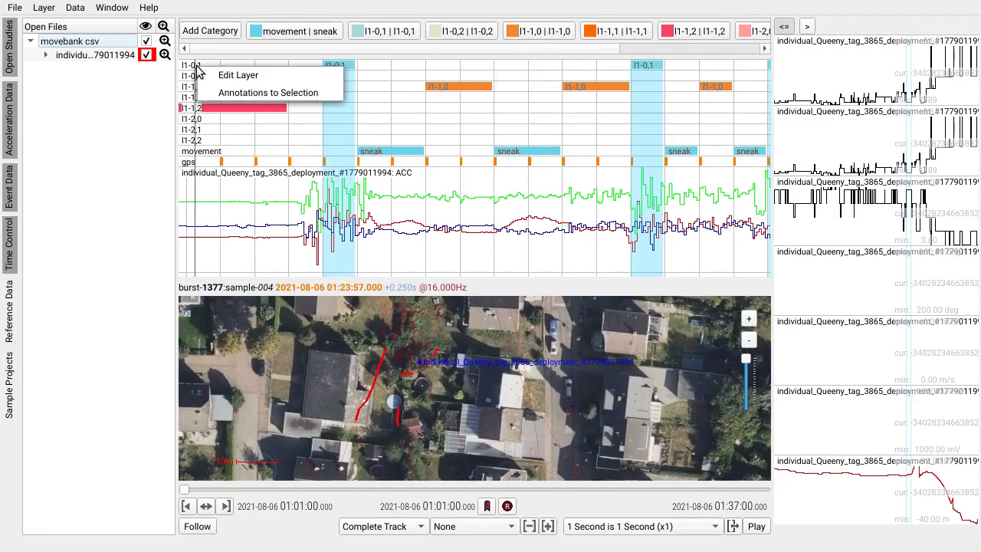
left_click(254, 76)
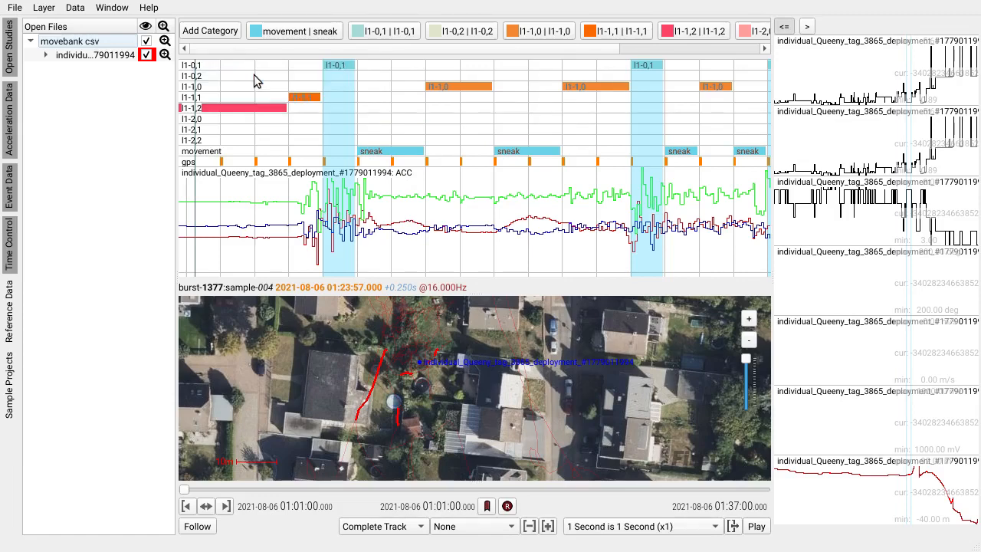
right_click(370, 40)
left_click(410, 46)
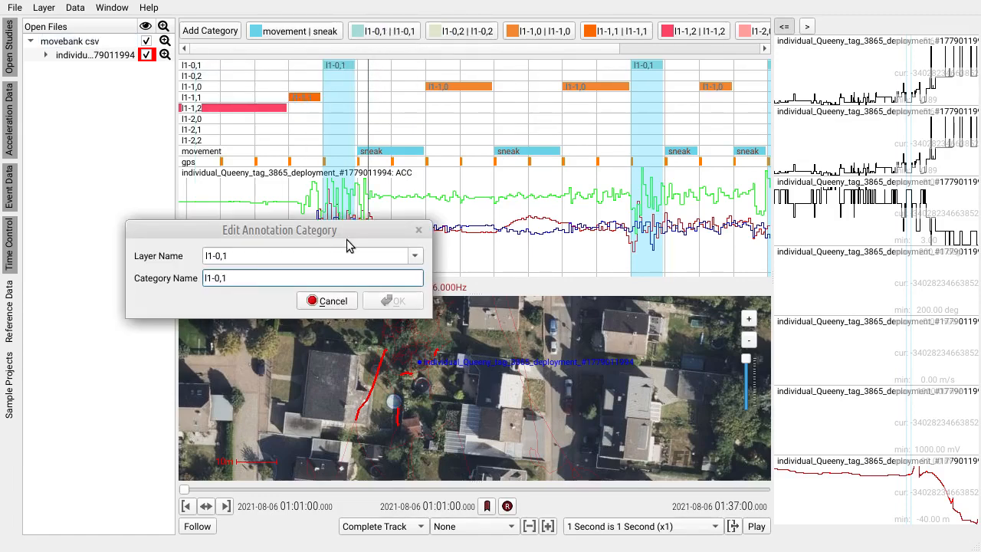
mouse_move(346, 244)
left_mouse_down()
mouse_move(429, 152)
mouse_move(494, 185)
left_mouse_up()
left_click_drag(426, 197, 316, 198)
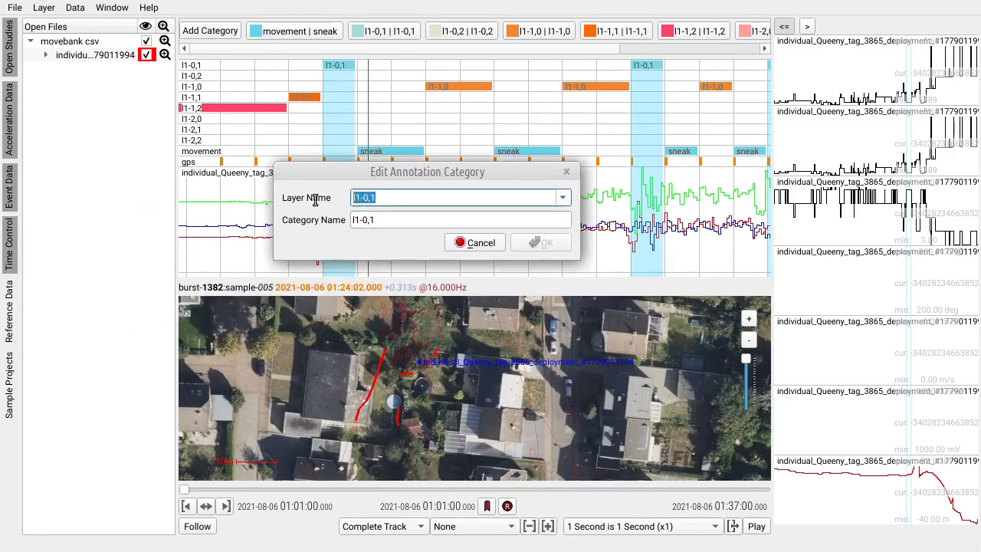
left_click(567, 201)
left_click(391, 305)
left_click_drag(395, 220, 306, 220)
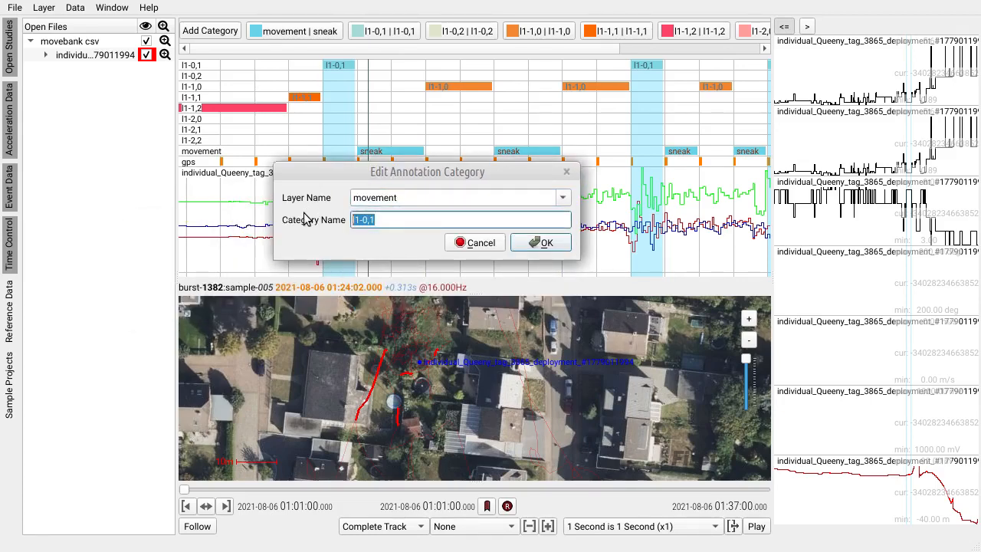
type("regular")
key("Return")
left_click(396, 207)
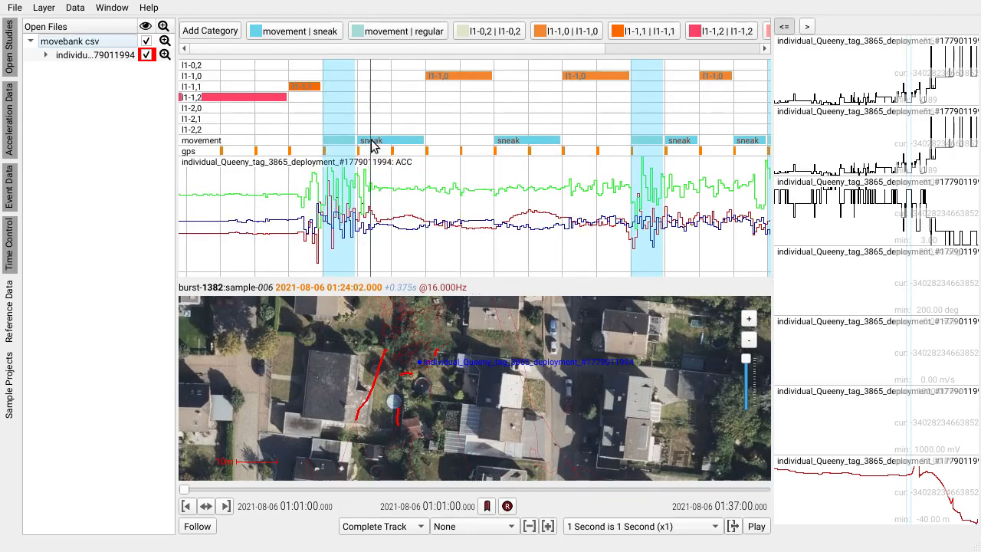
Step: Delete the l1-0,2 category together with all its annotations
right_click(476, 37)
left_click(507, 54)
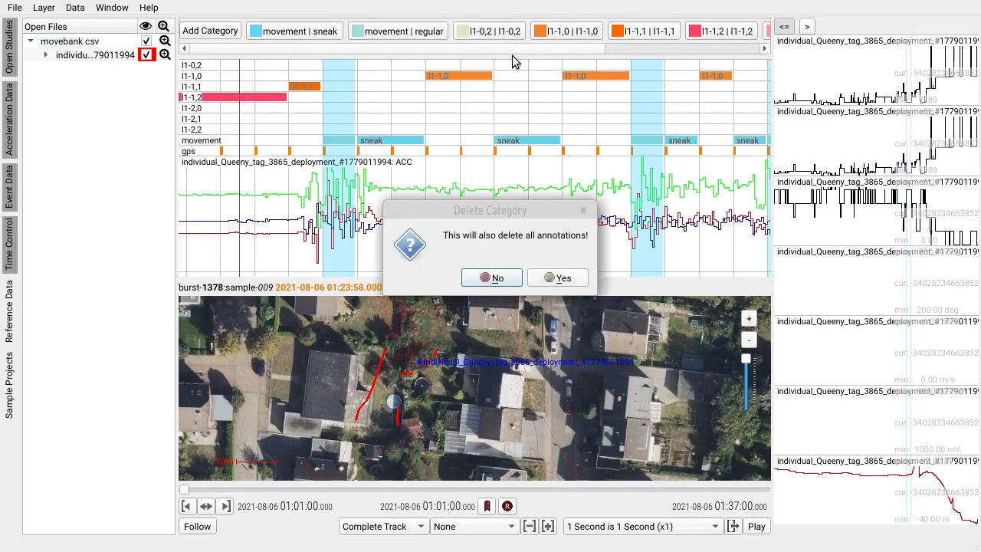
left_click(557, 278)
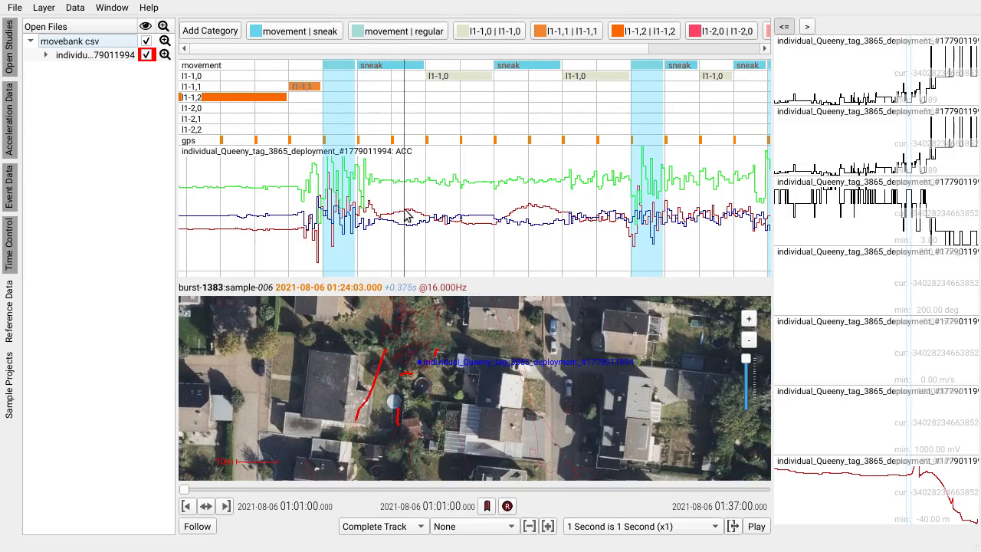
Step: Turn the annotations of the l1-2,1 layer into a selection to inspect the strong acceleration burst
scroll(613, 210, "down", 3)
left_click_drag(659, 208, 476, 201)
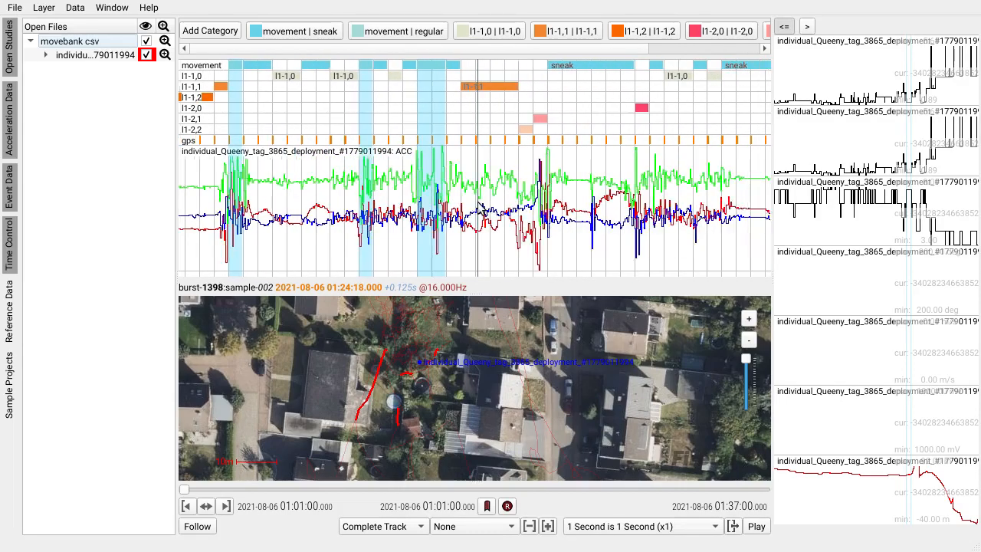
left_click(543, 120)
right_click(199, 125)
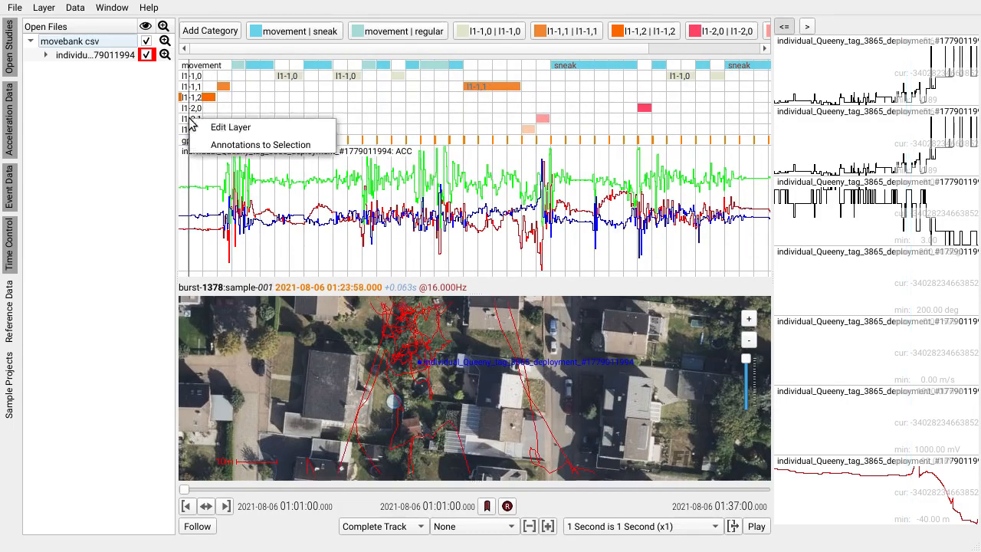
left_click(238, 143)
Step: Edit the l1-2,1 annotation category, assigning it to the movement layer with the category name fast
left_click_drag(494, 48, 620, 51)
right_click(637, 34)
left_click(663, 36)
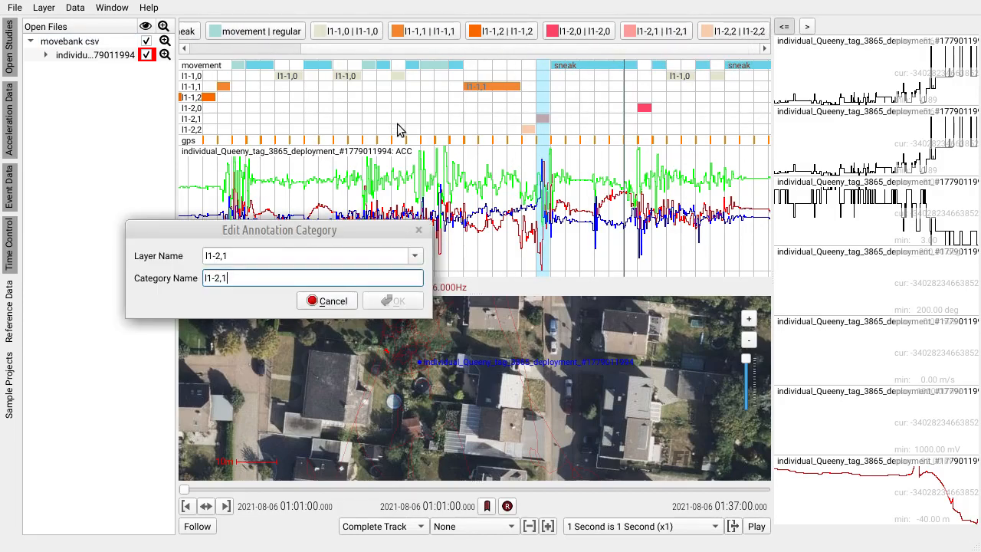
left_click(415, 261)
left_click(407, 265)
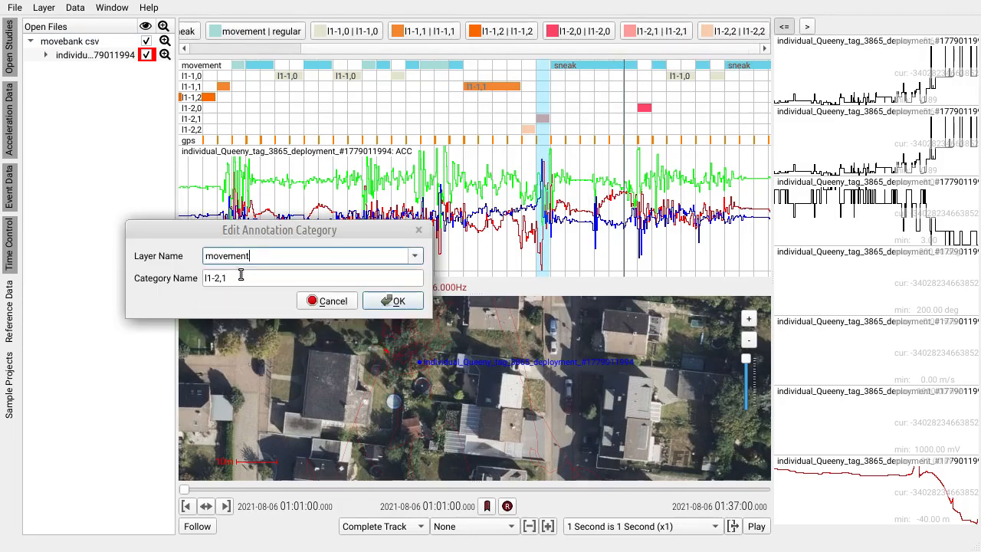
left_click_drag(238, 278, 184, 283)
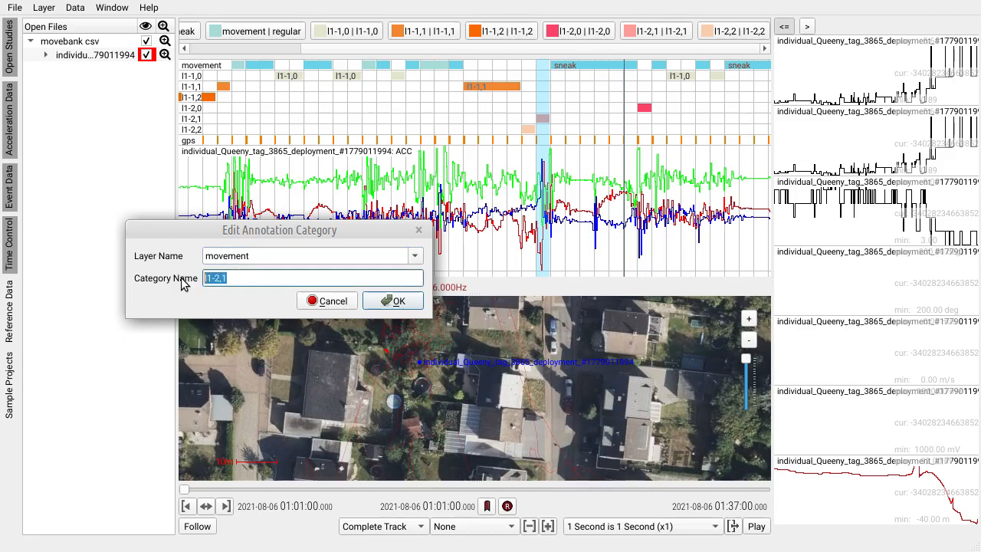
left_click(396, 301)
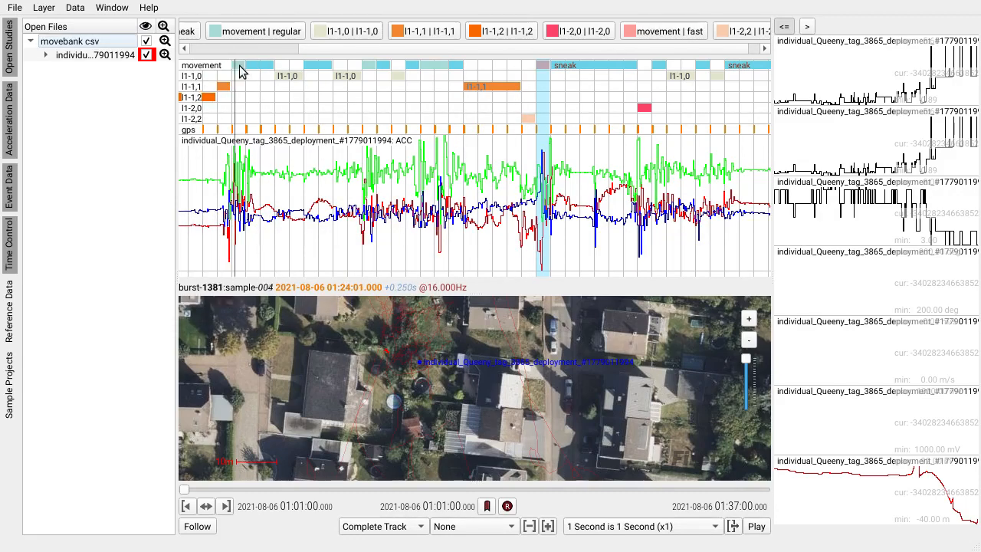
Step: Edit the l1-1,0 annotation category, setting its layer name to unknown and its category name to u1
left_click(329, 66)
right_click(352, 40)
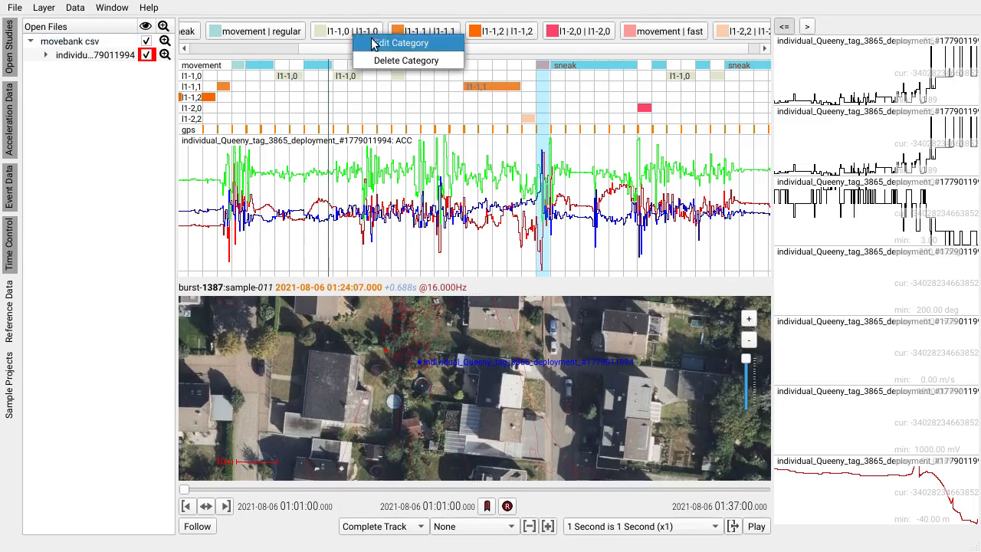
left_click(387, 42)
left_click(388, 256)
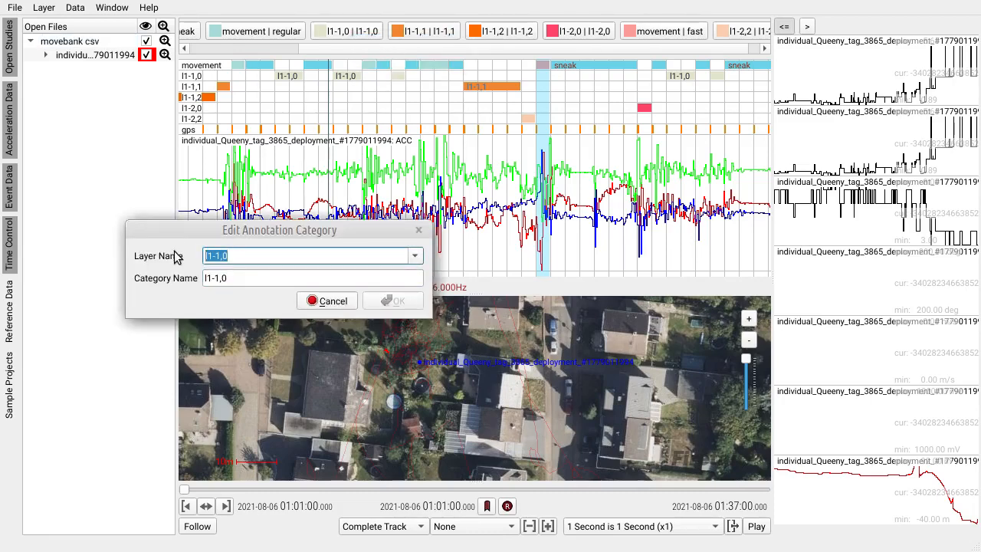
type("unknown")
key("Tab")
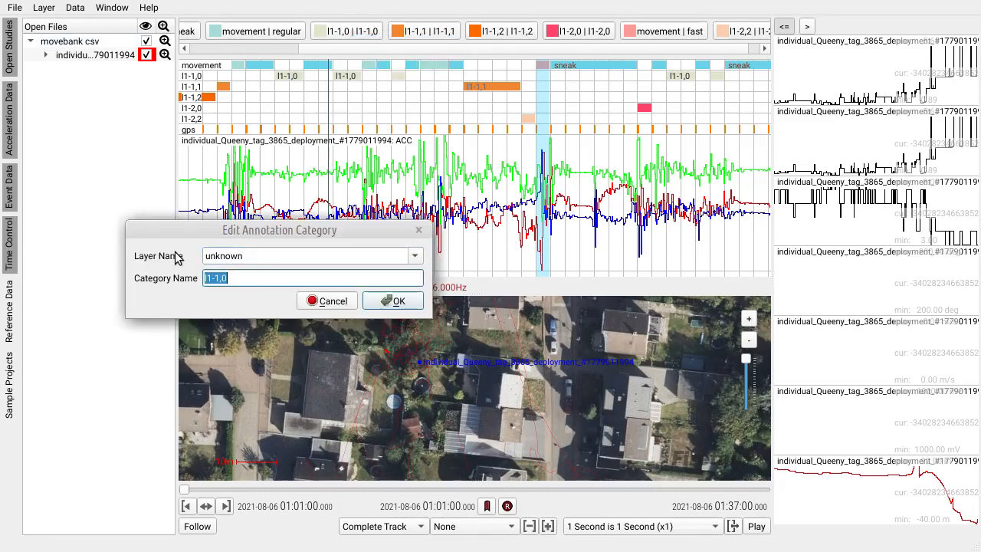
key("Return")
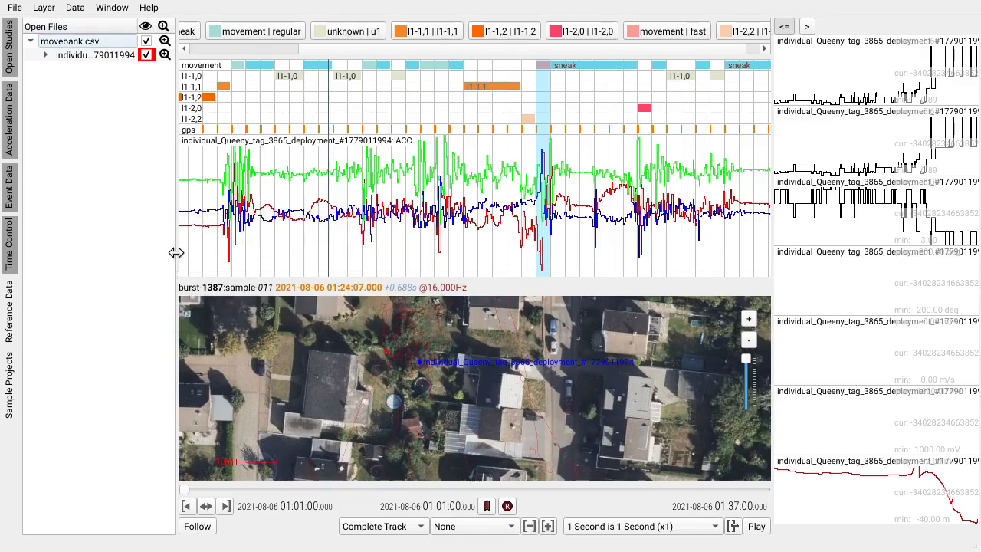
Step: Save the FireSOM annotation mapping so the category edits become part of the most recent model
left_click(75, 8)
mouse_move(171, 324)
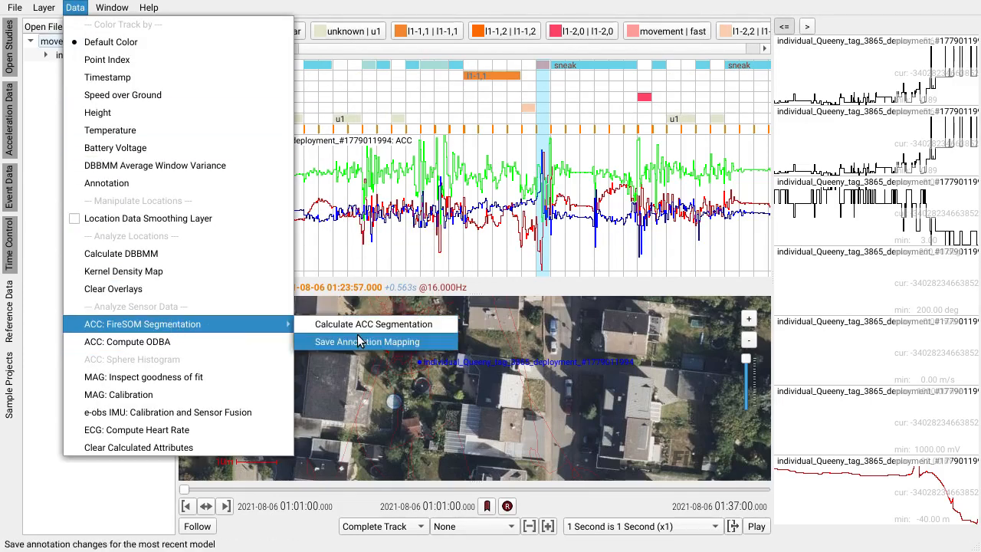
left_click(422, 343)
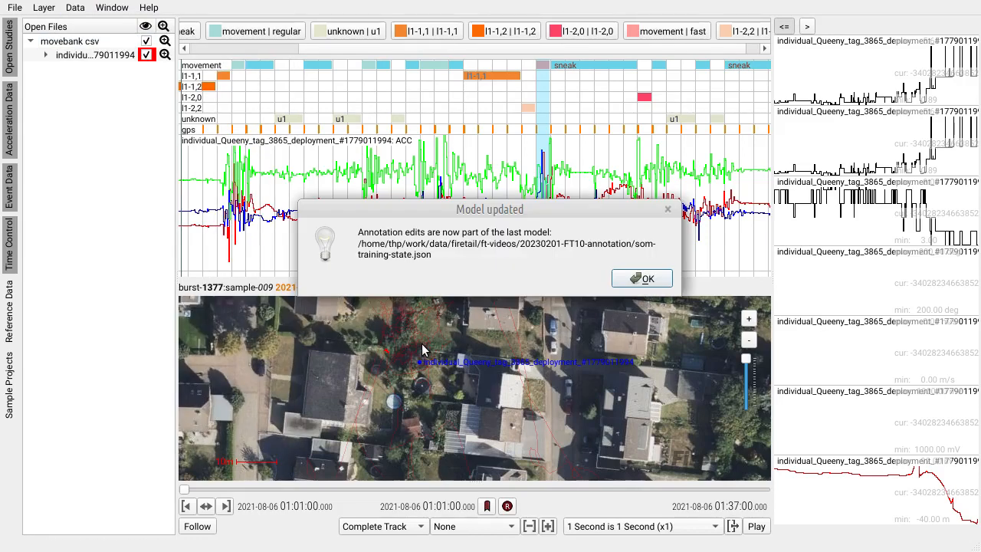
left_click(643, 280)
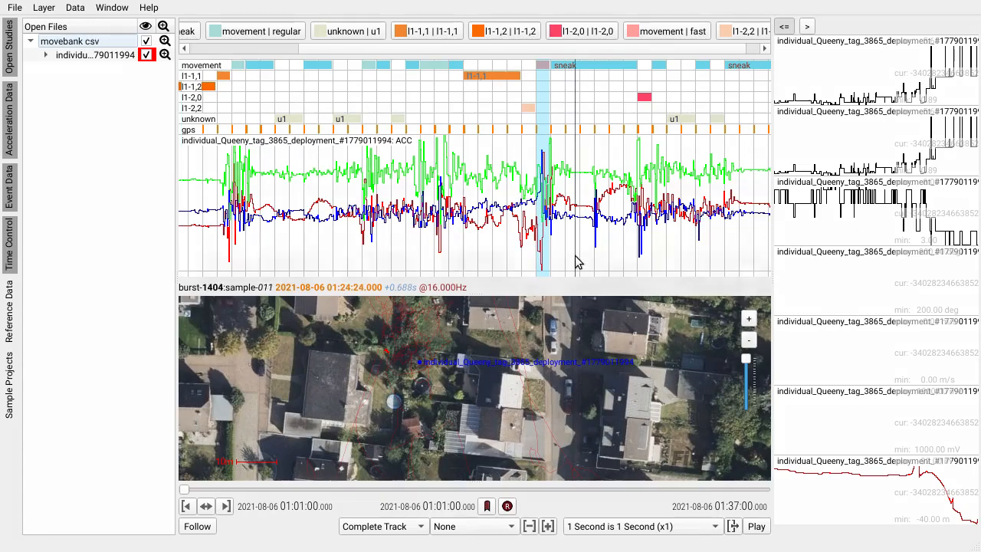
left_click(15, 9)
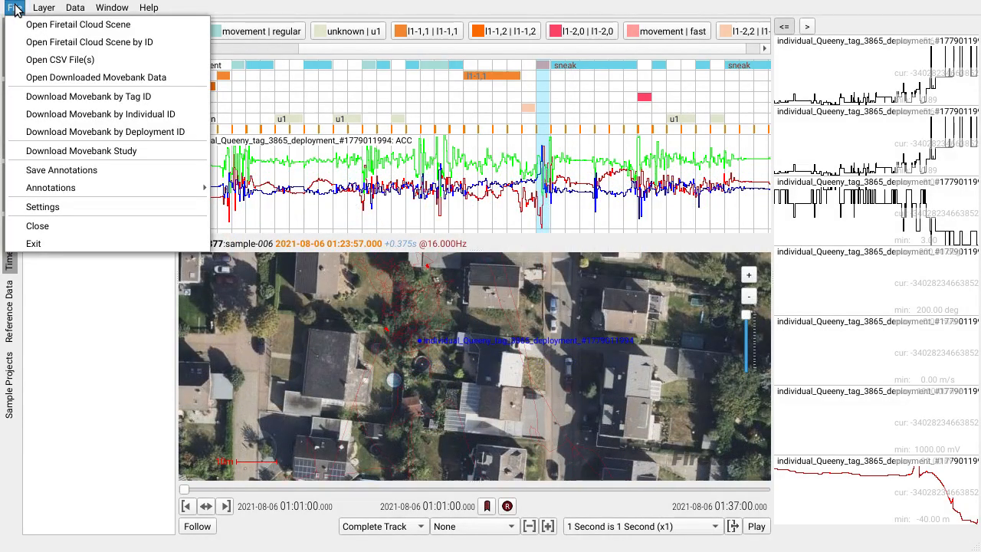
left_click(179, 85)
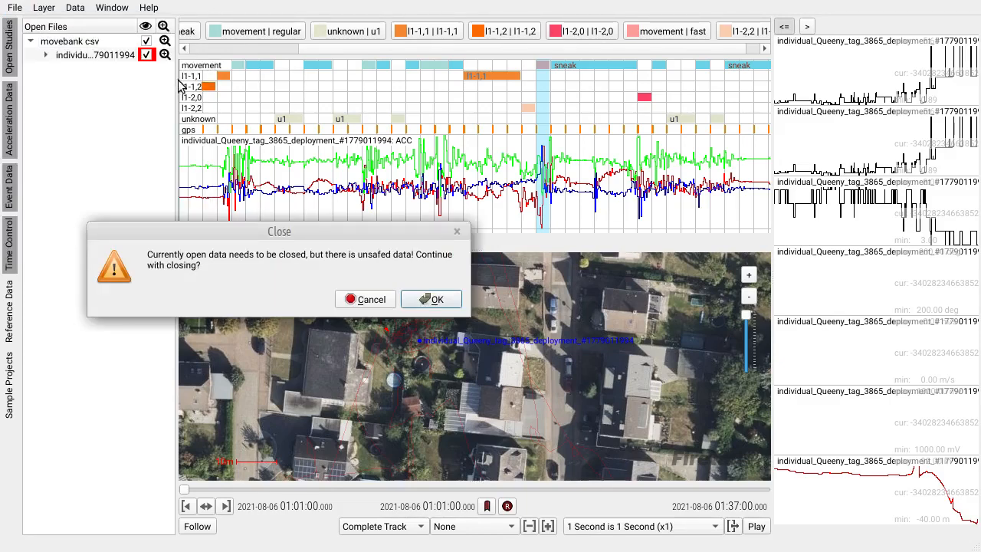
left_click(434, 300)
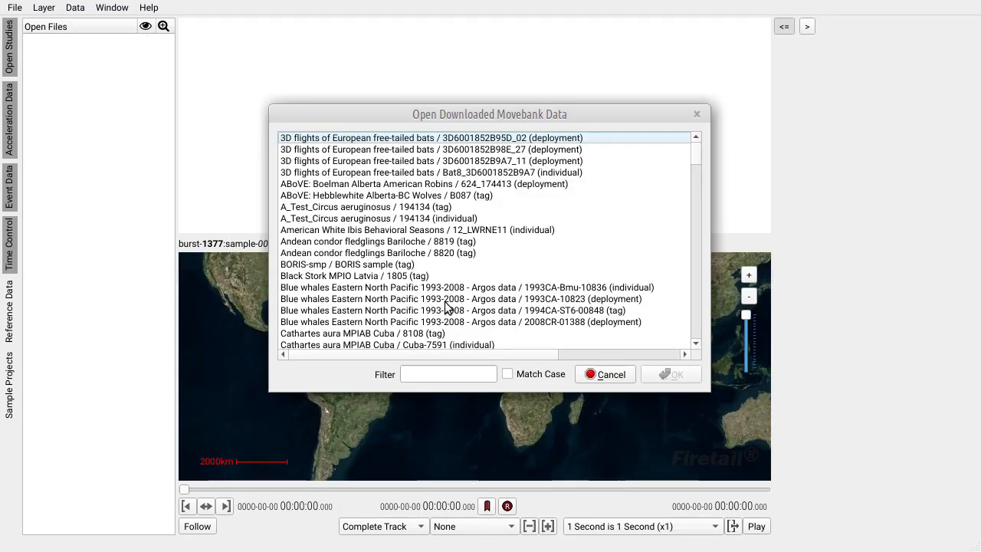
left_click(427, 375)
type("pf")
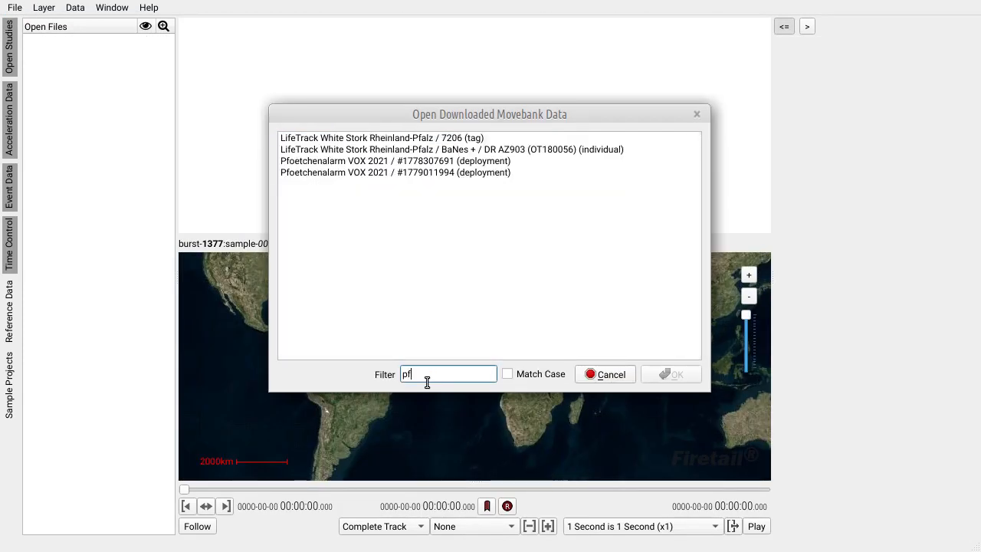
left_click(437, 162)
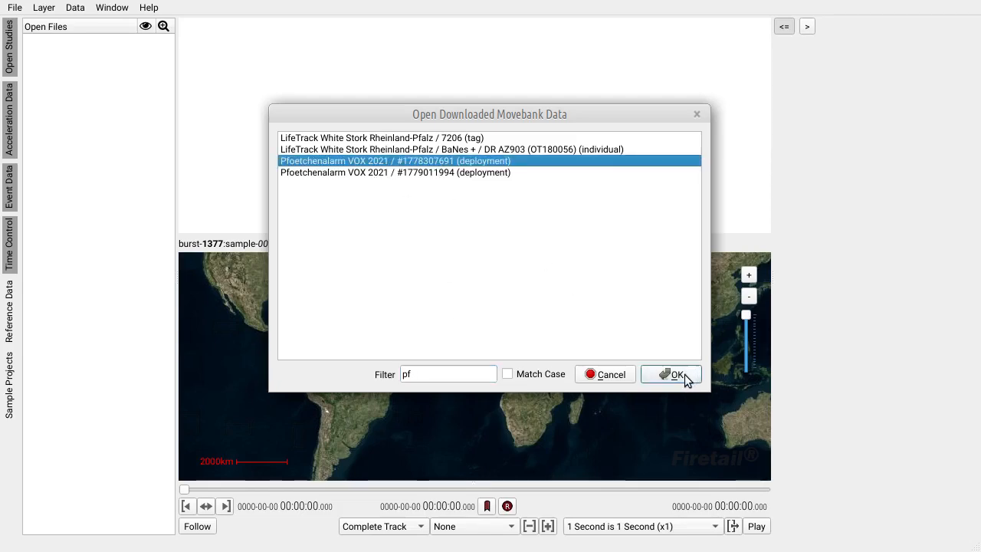
left_click(675, 374)
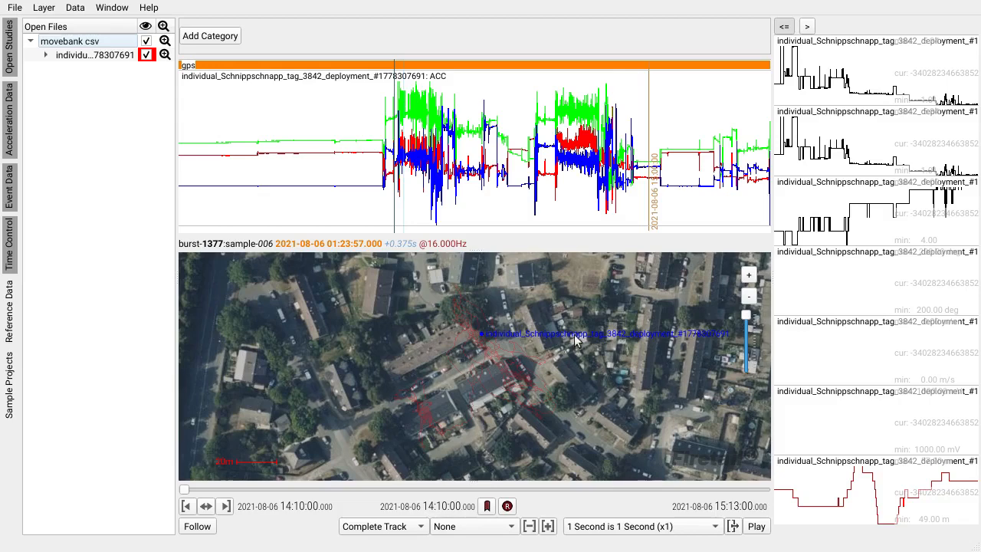
Step: Run the FireSOM acceleration segmentation on the new track using the trained model som-training-state.json
left_click_drag(477, 250, 476, 221)
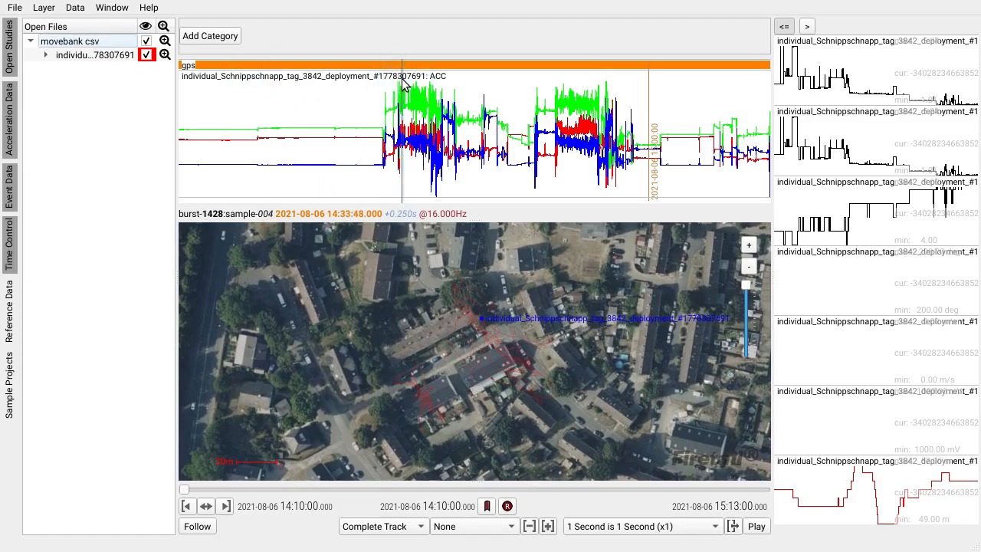
left_click(74, 8)
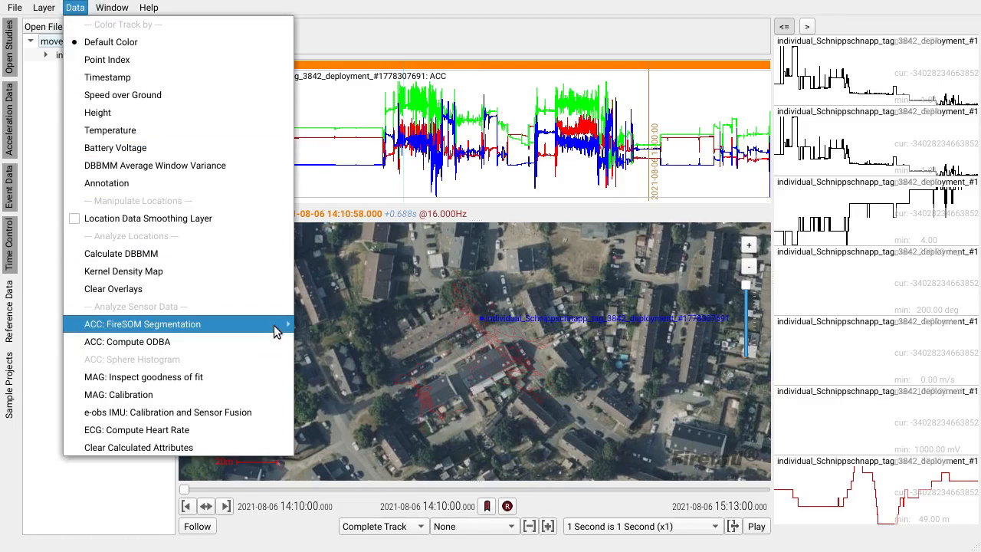
mouse_move(276, 328)
left_click(365, 325)
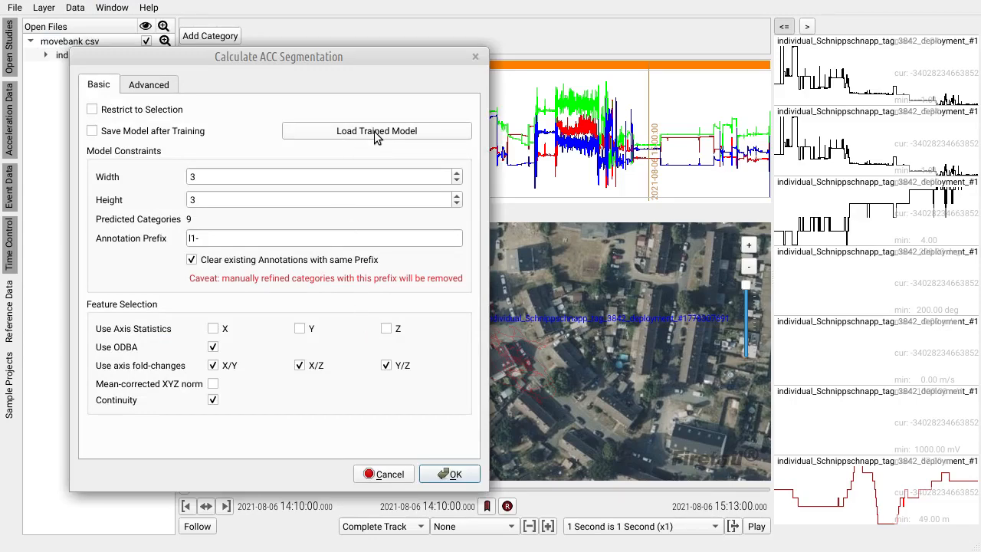
left_click(429, 131)
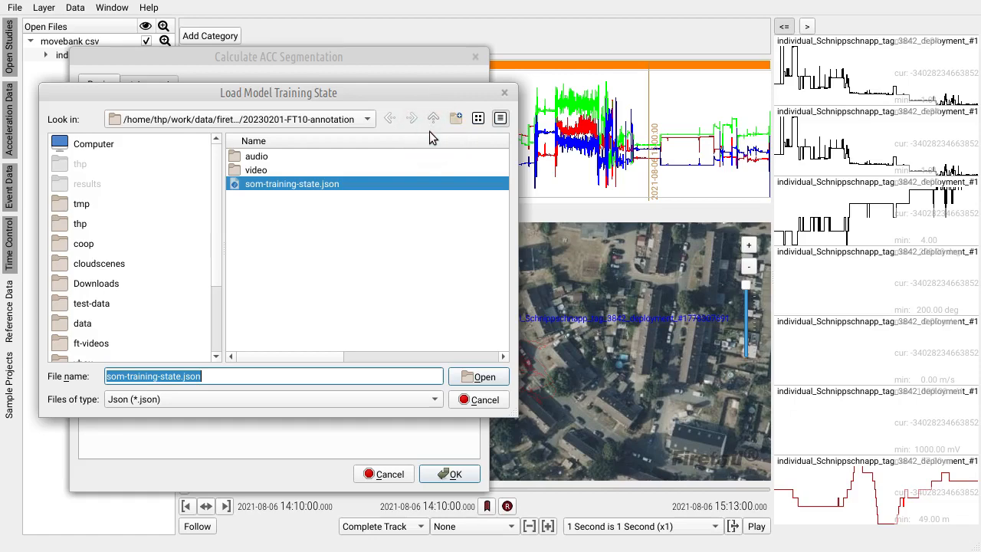
double_click(294, 184)
left_click(464, 475)
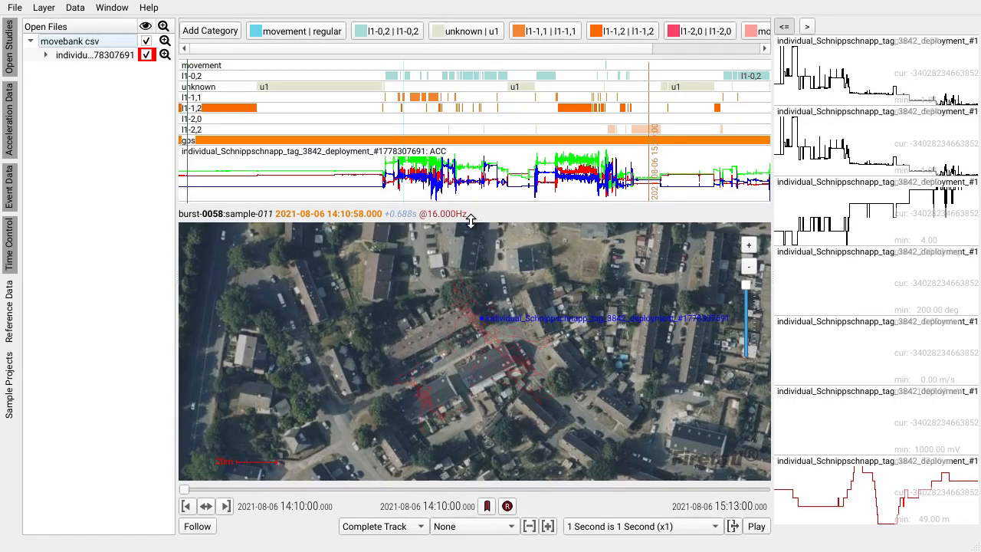
Step: Enlarge the acceleration view and turn the annotations of the unknown layer into a selection to inspect the u1 segments
left_click_drag(469, 220, 472, 279)
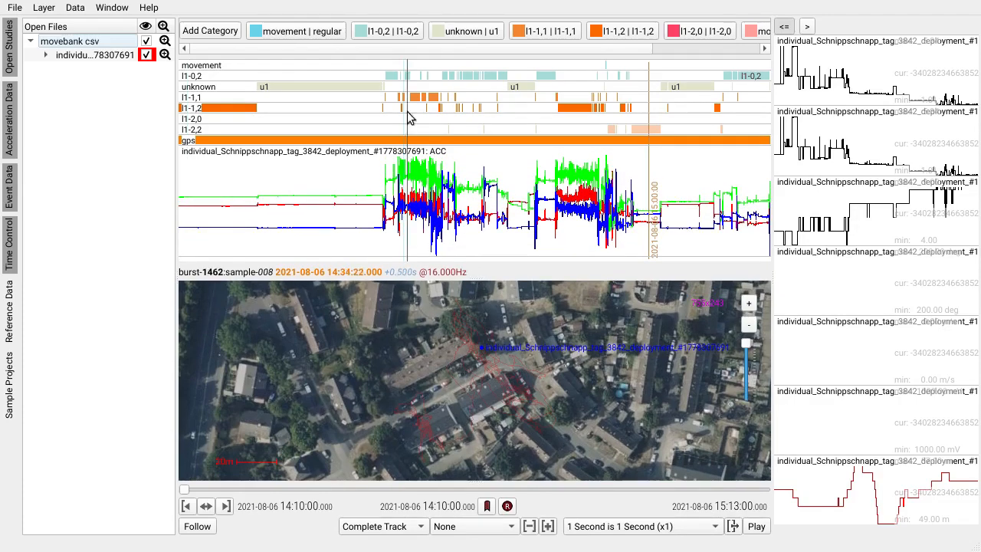
left_click(328, 84)
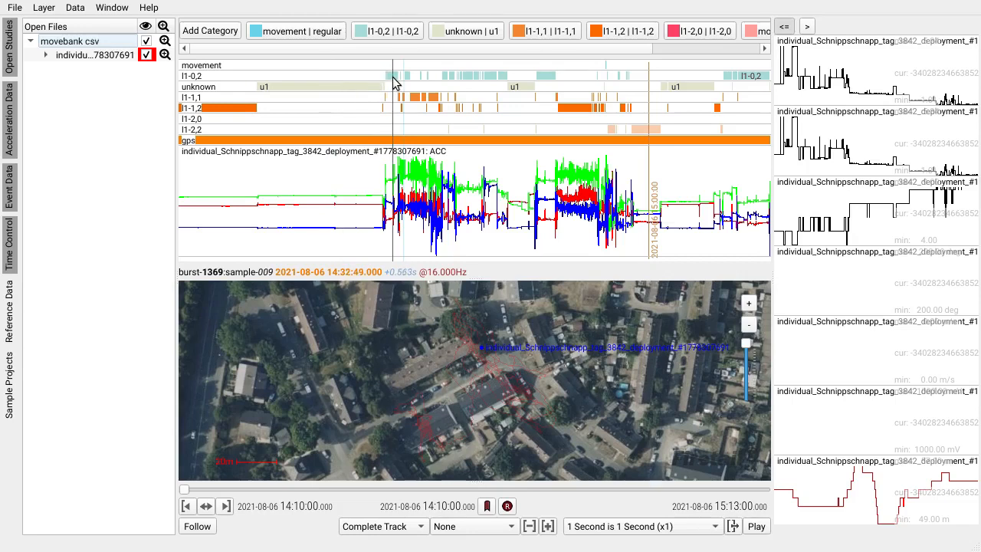
left_click(207, 67)
left_click(212, 86)
left_click(212, 86)
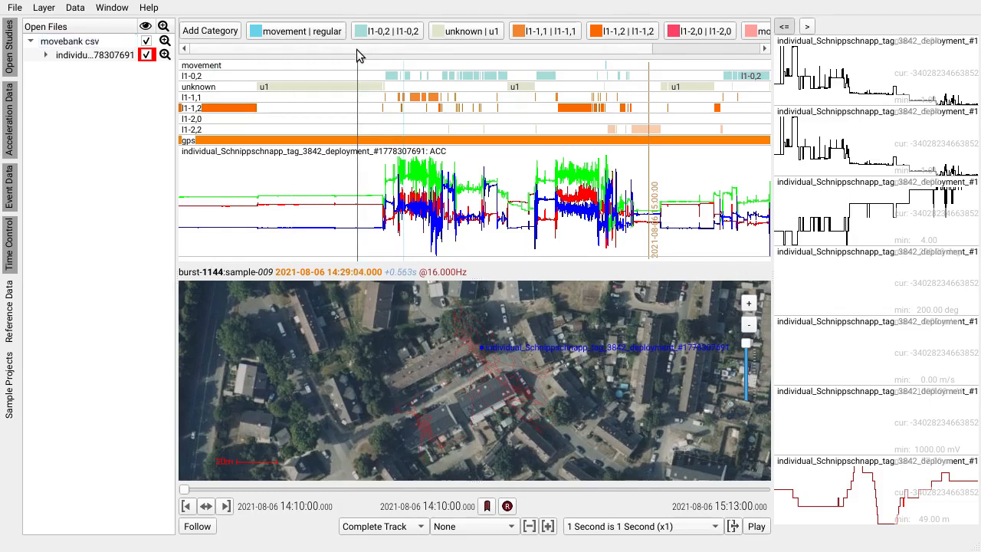
left_click_drag(361, 49, 475, 49)
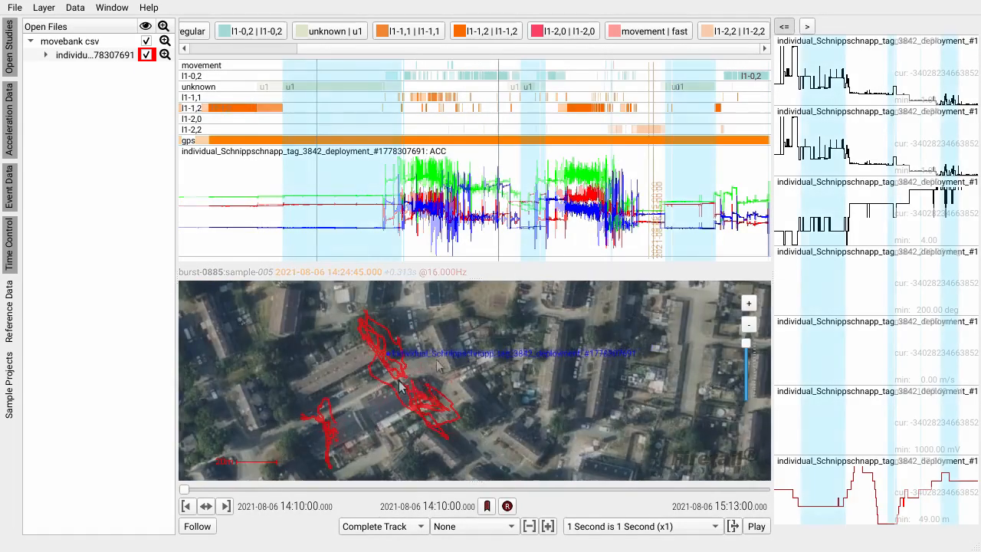
Step: Calculate a second 3 by 3 FireSOM acceleration segmentation with the annotation prefix 2nd-
left_click(75, 8)
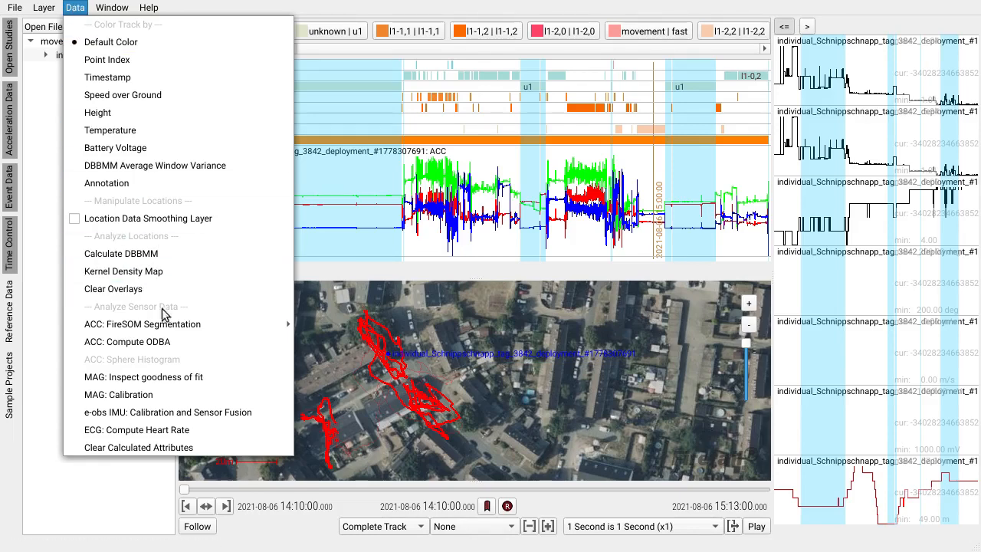
mouse_move(192, 324)
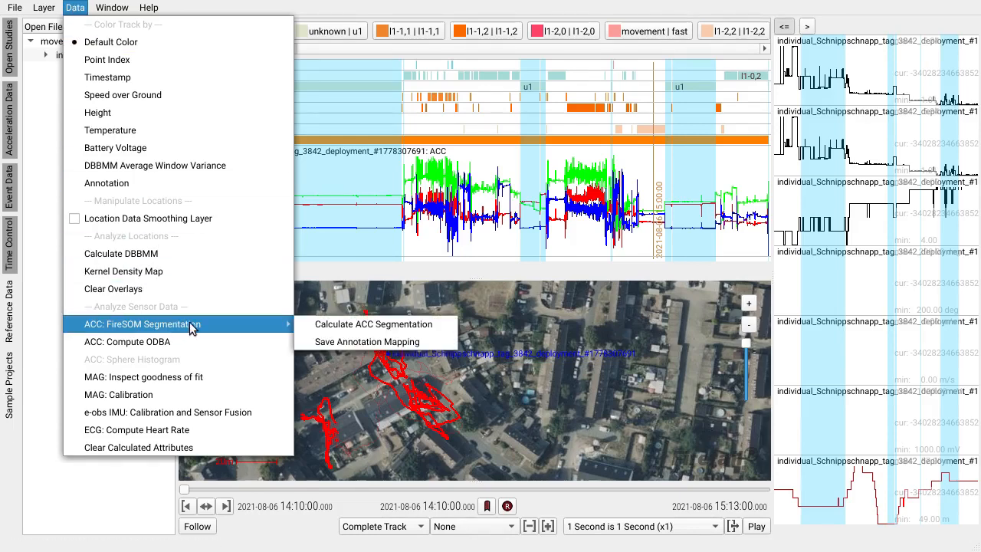
left_click(437, 326)
left_click(187, 238)
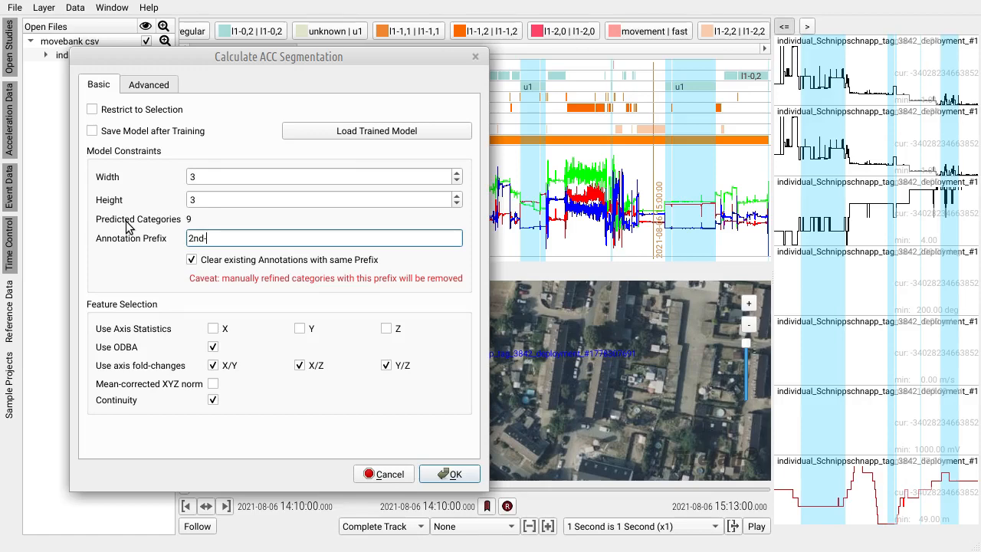
left_click(452, 474)
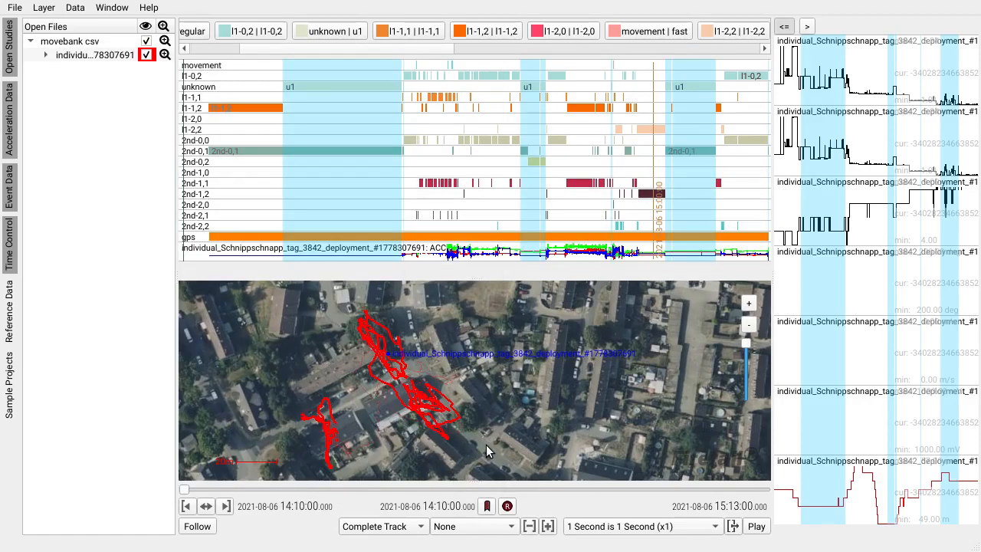
Step: Clear the selection and select the first long 2nd-0,1 interval to compare it with the l1 and unknown layers
left_click(357, 201)
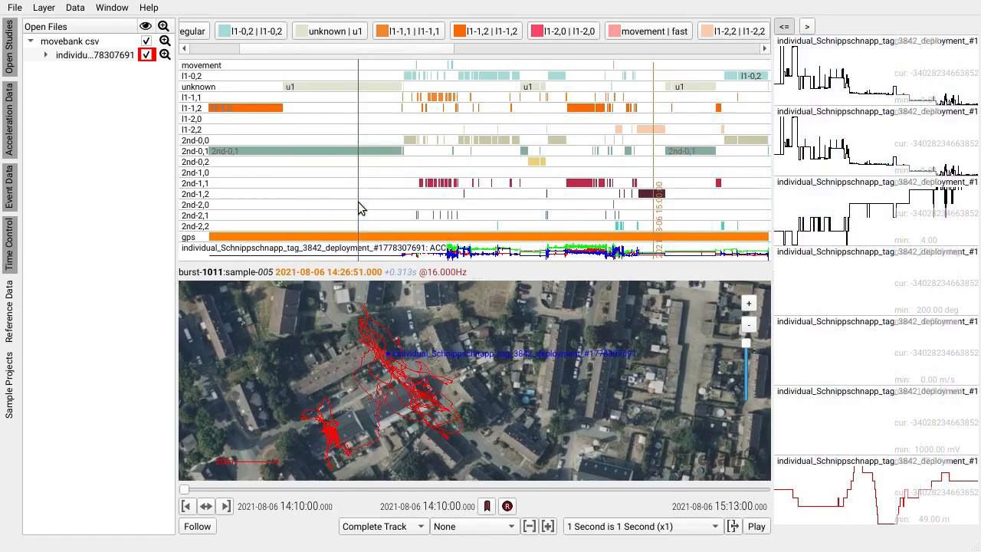
left_click(194, 151)
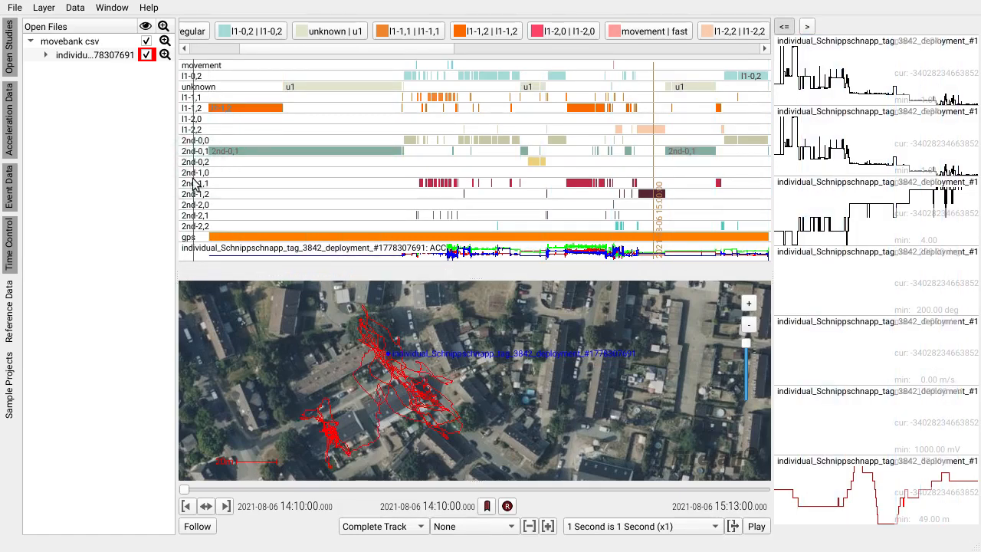
scroll(373, 203, "left", 2)
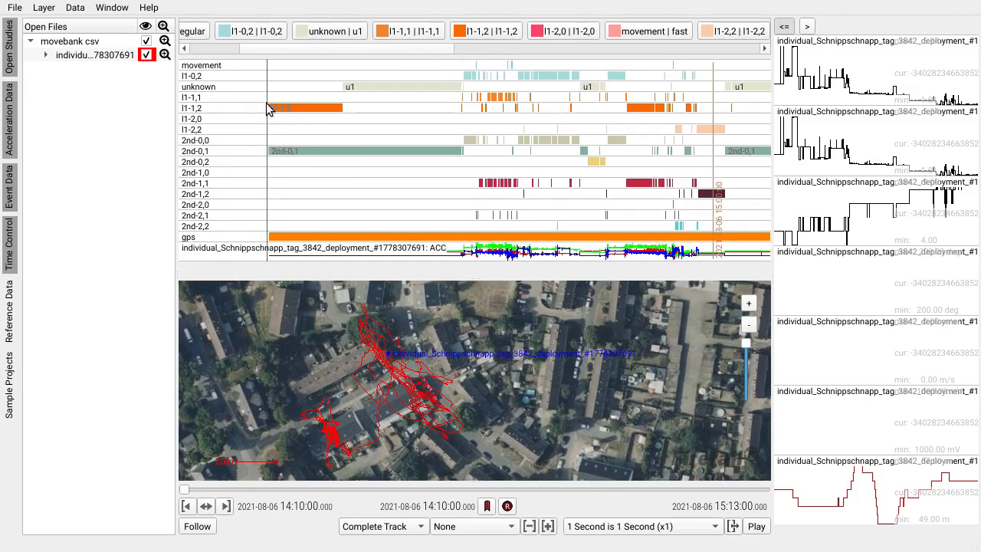
left_click_drag(266, 102, 464, 142)
Step: Select the late 2nd-0,1 interval that overlaps u1 and examine its event data plots in detail
left_click_drag(645, 192, 416, 186)
scroll(523, 151, "up", 3)
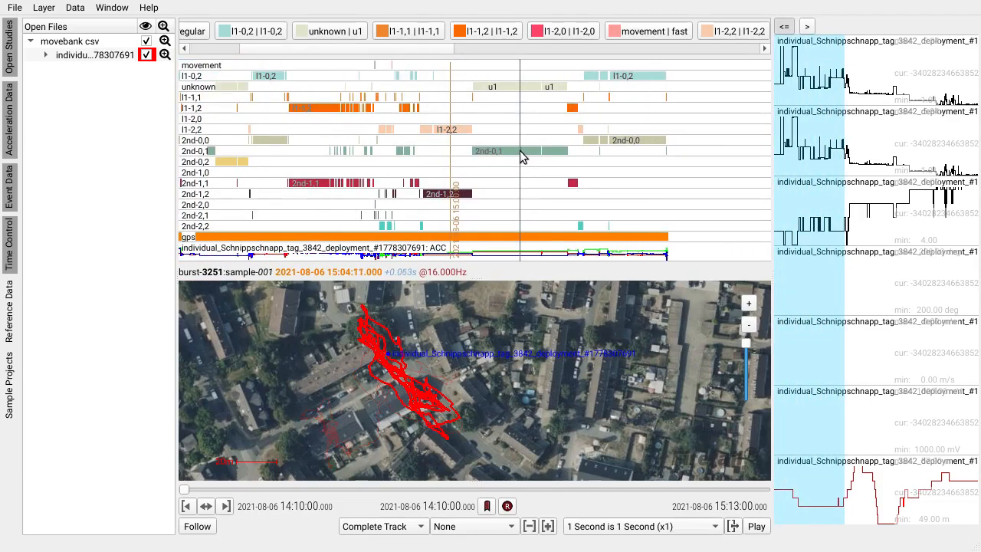
left_click_drag(545, 161, 474, 160)
left_click_drag(361, 161, 535, 149)
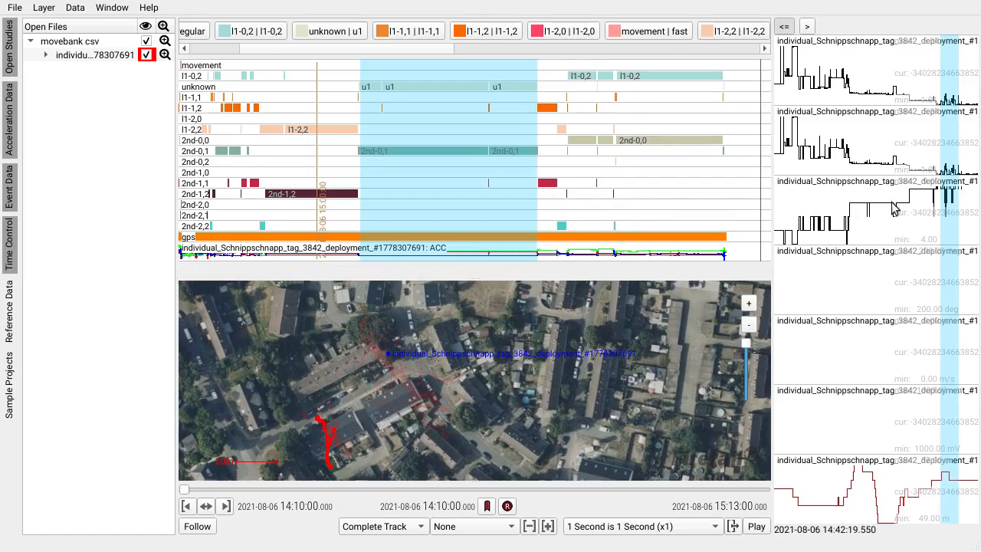
scroll(944, 215, "up", 4)
scroll(943, 208, "up", 3)
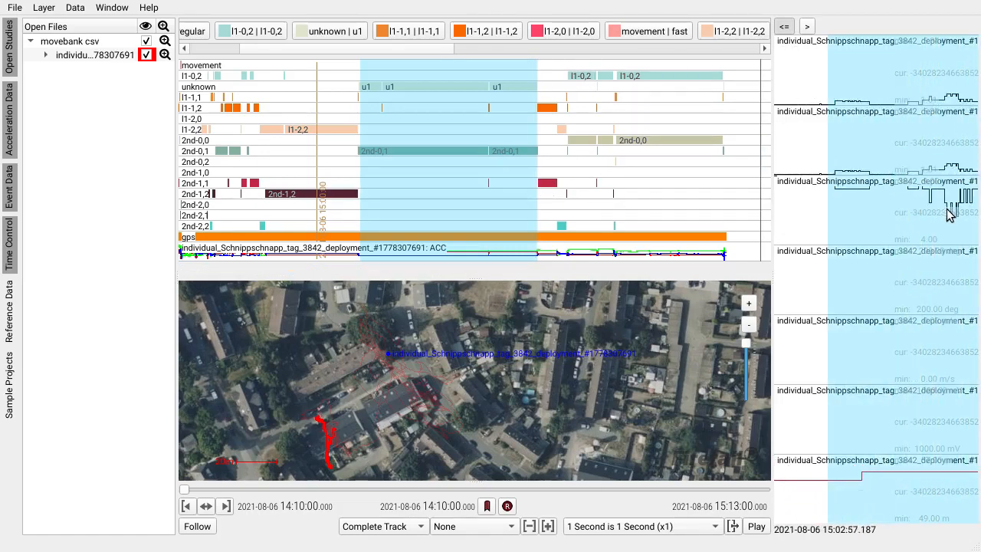
left_click_drag(944, 208, 834, 226)
scroll(848, 218, "up", 3)
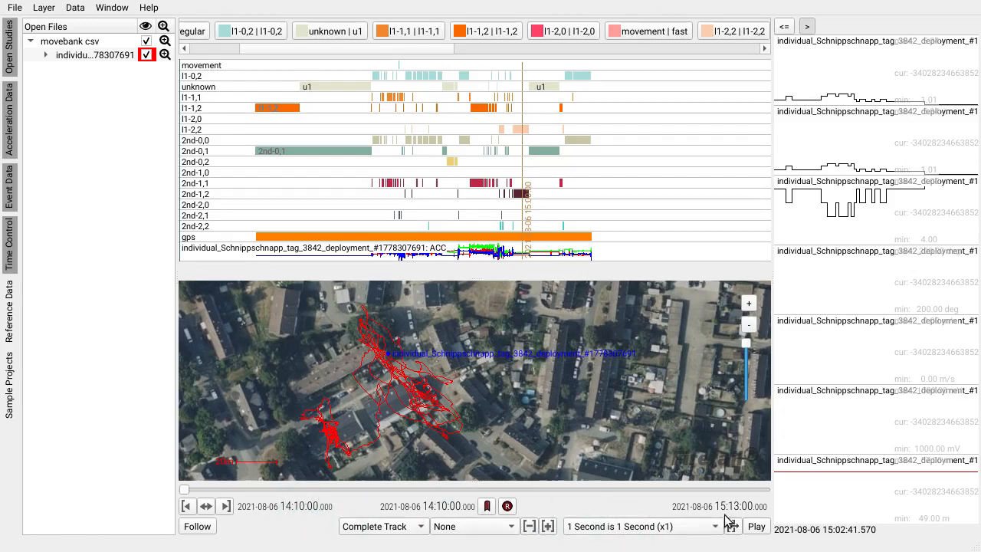
Step: Import the BORIS annotations from sample-export-boris.csv, replacing the existing annotations
left_click(15, 9)
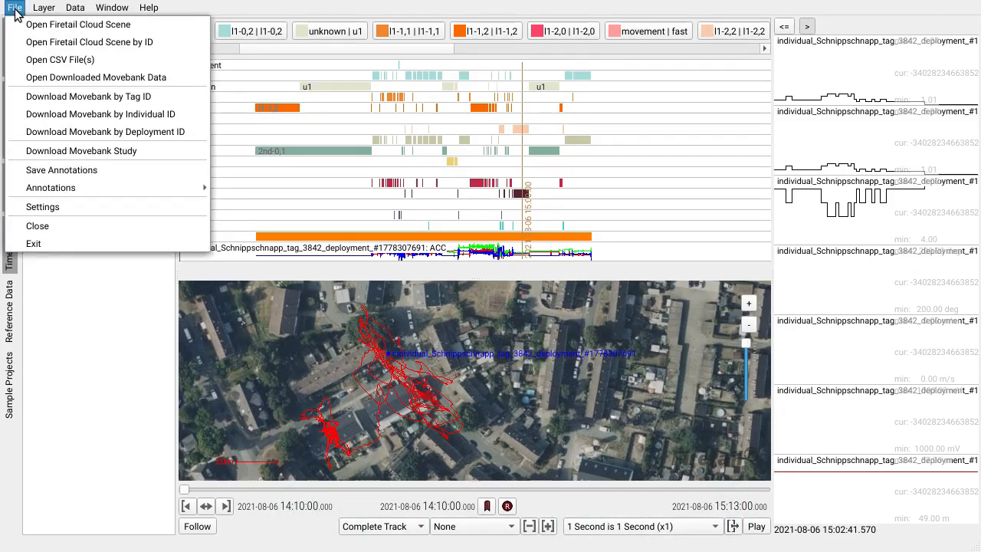
mouse_move(150, 192)
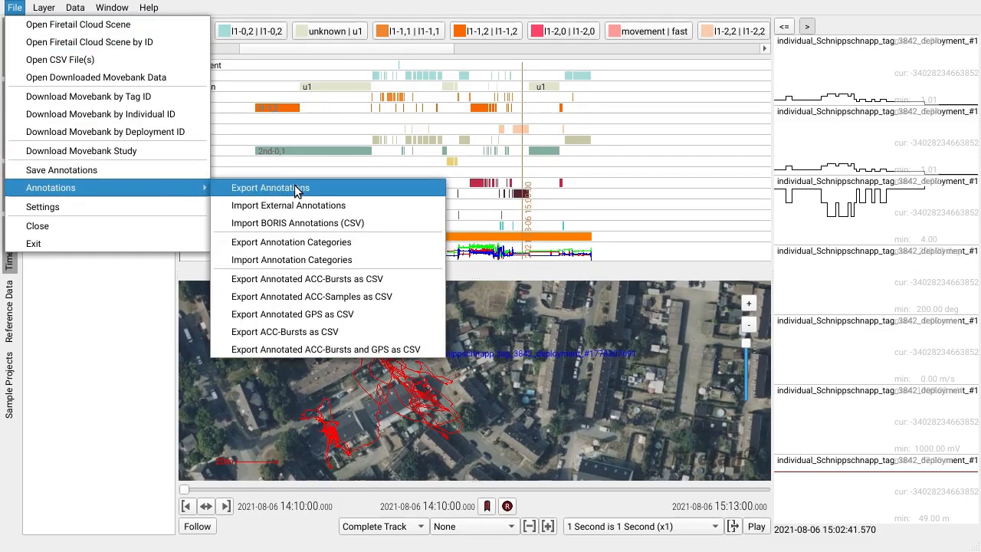
left_click(387, 224)
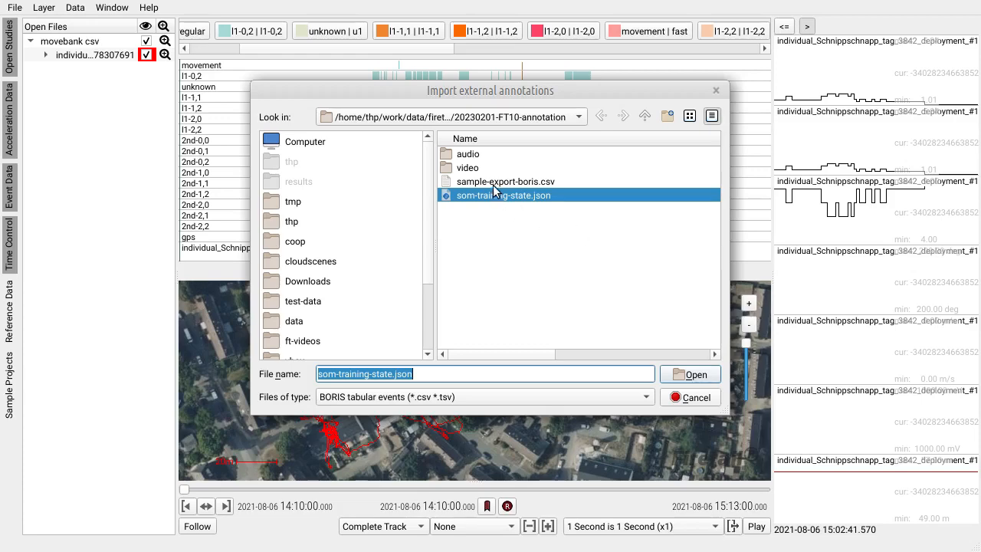
left_click(495, 182)
left_click(515, 182)
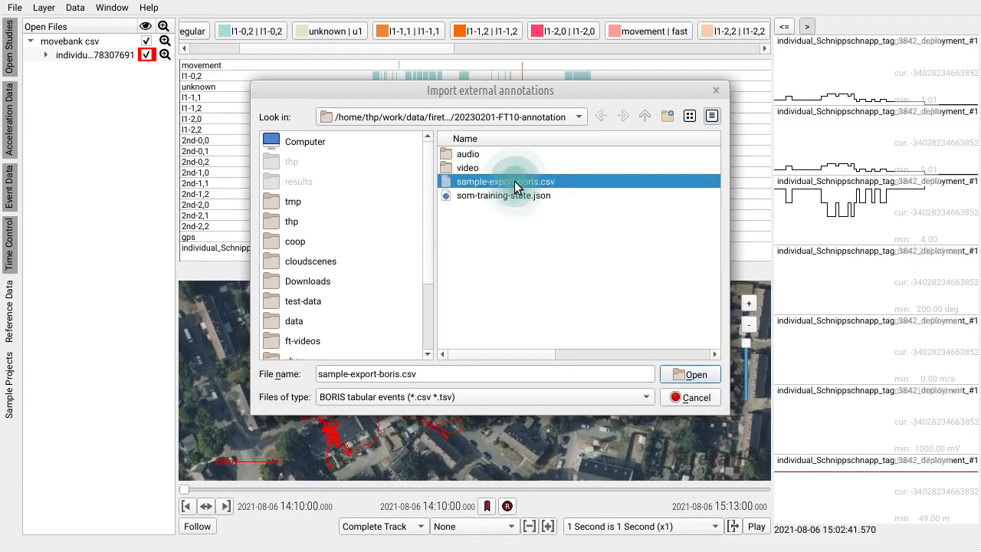
left_click(692, 377)
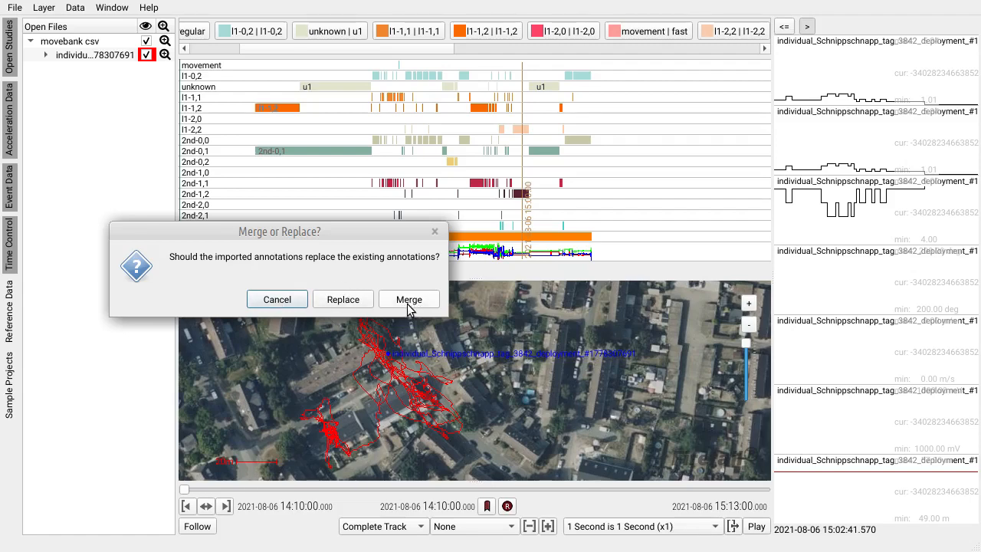
left_click(344, 300)
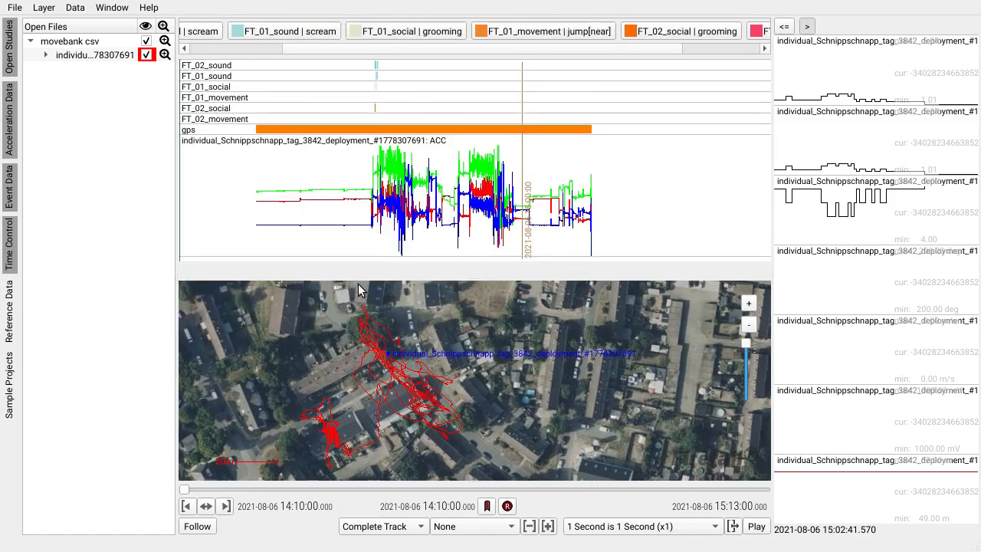
Step: Examine the imported sound, social and movement annotations against the acceleration data
scroll(380, 107, "up", 5)
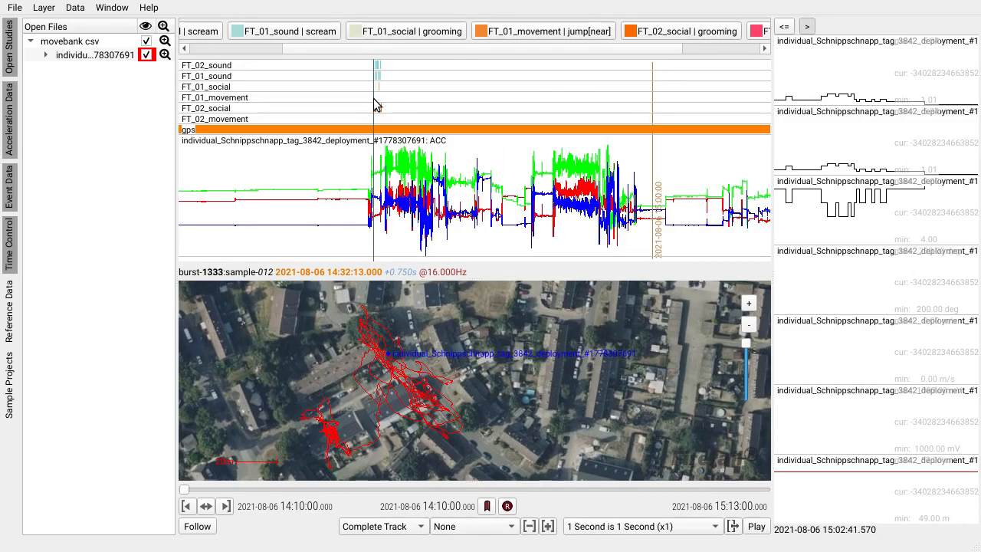
scroll(381, 107, "up", 5)
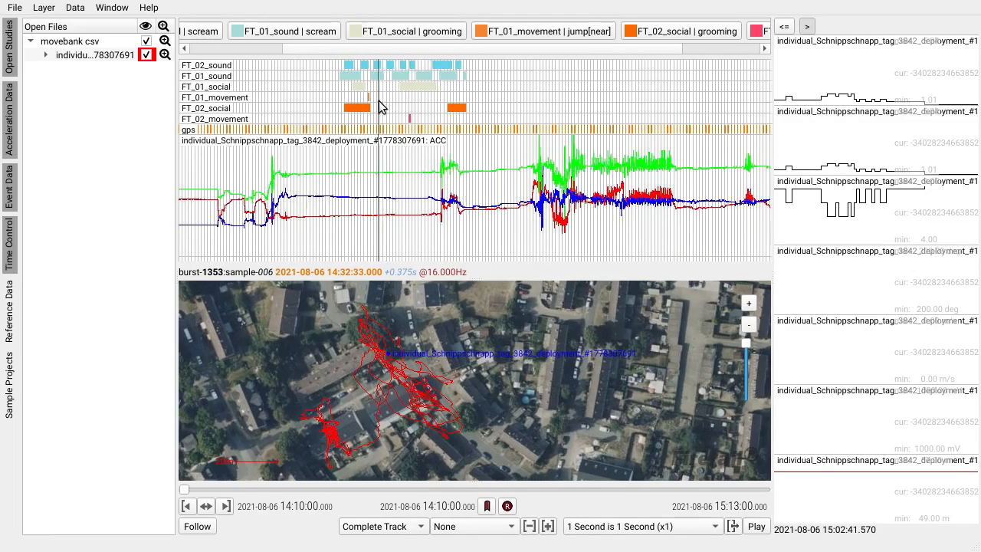
left_click_drag(454, 111, 416, 111)
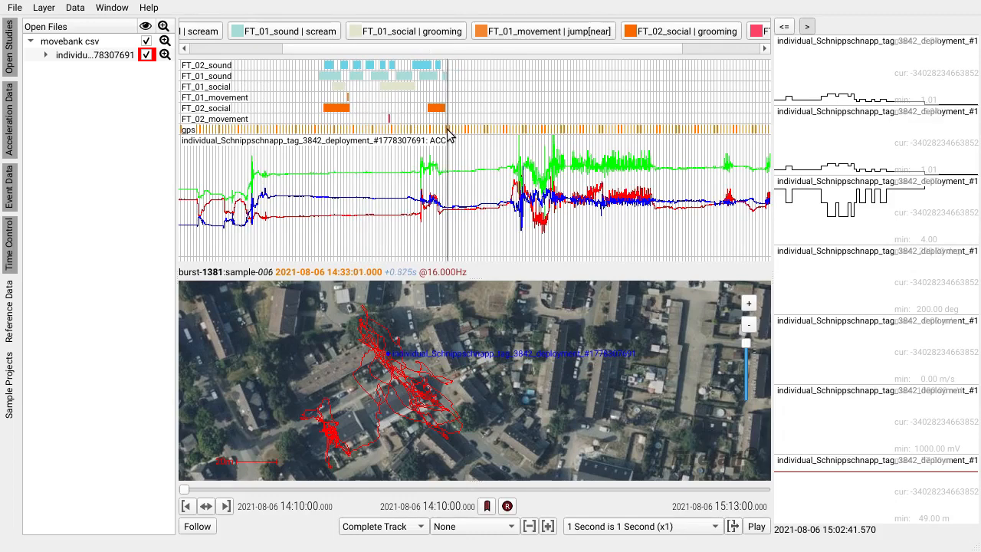
Step: Calculate a 3 by 3 FireSOM ACC segmentation with the annotation prefix 2nd- and compare its categories with the imported BORIS annotations
left_click(76, 10)
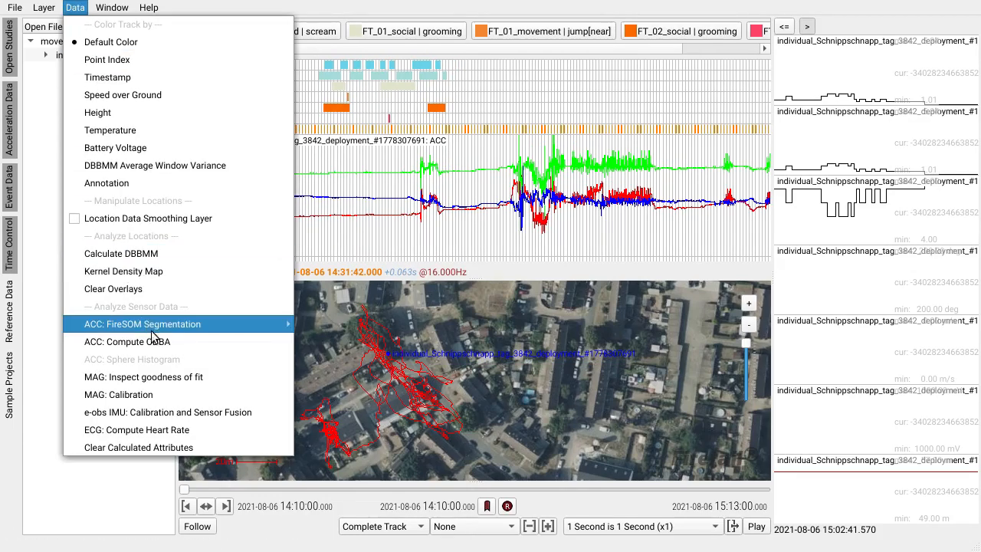
mouse_move(158, 325)
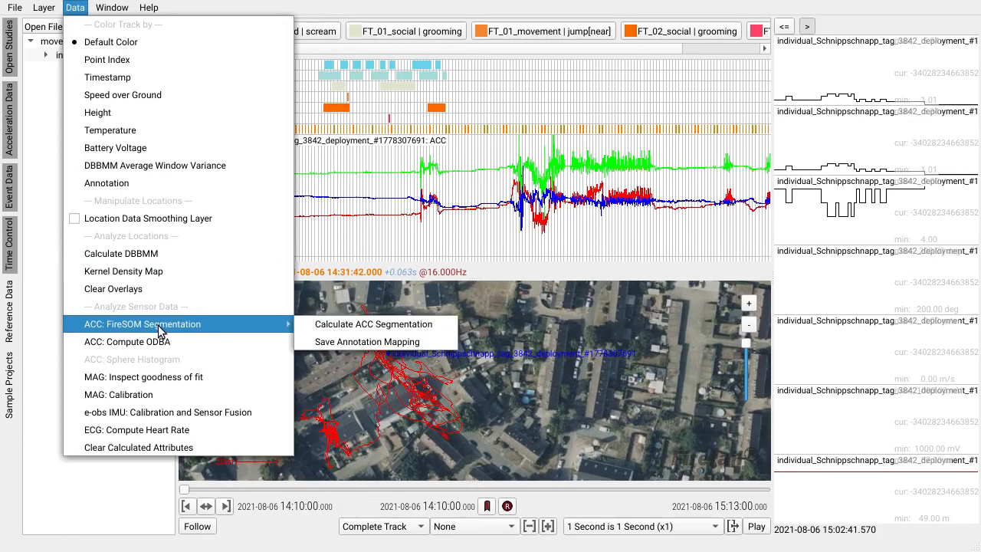
left_click(372, 324)
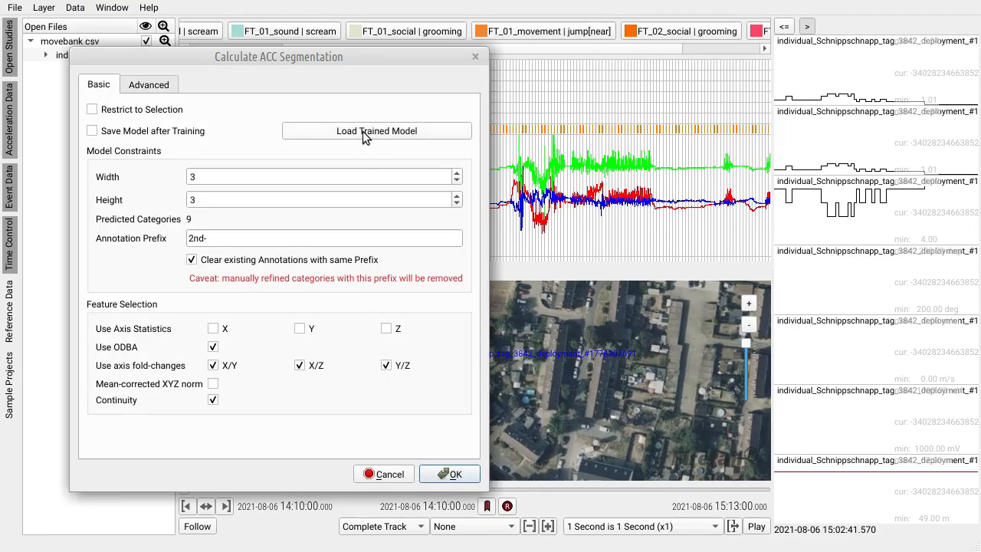
left_click(453, 474)
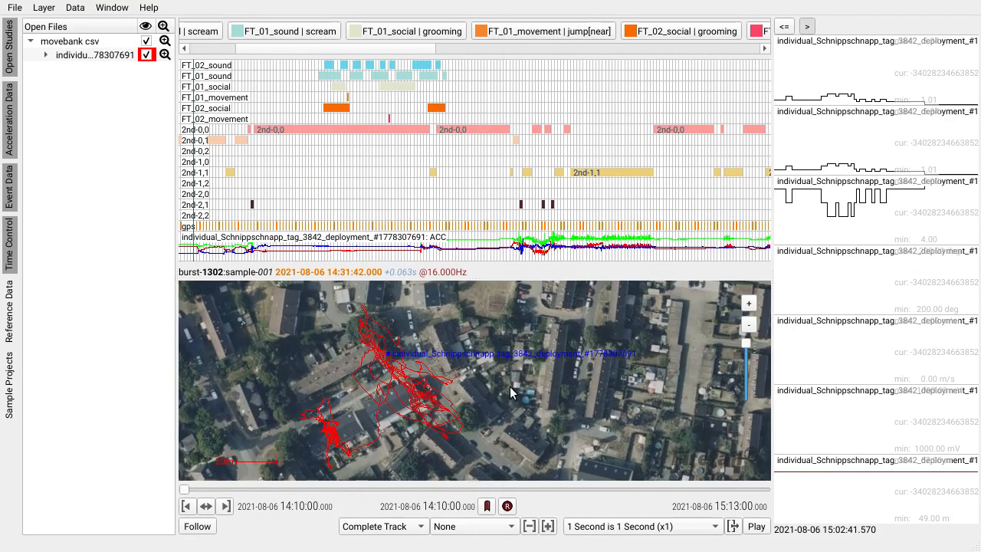
scroll(349, 128, "up", 3)
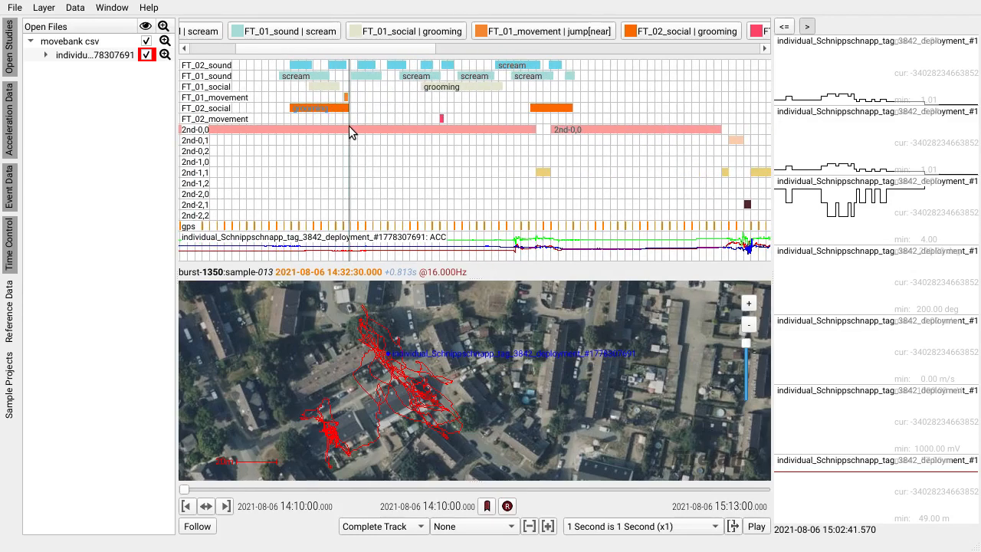
left_click(350, 93)
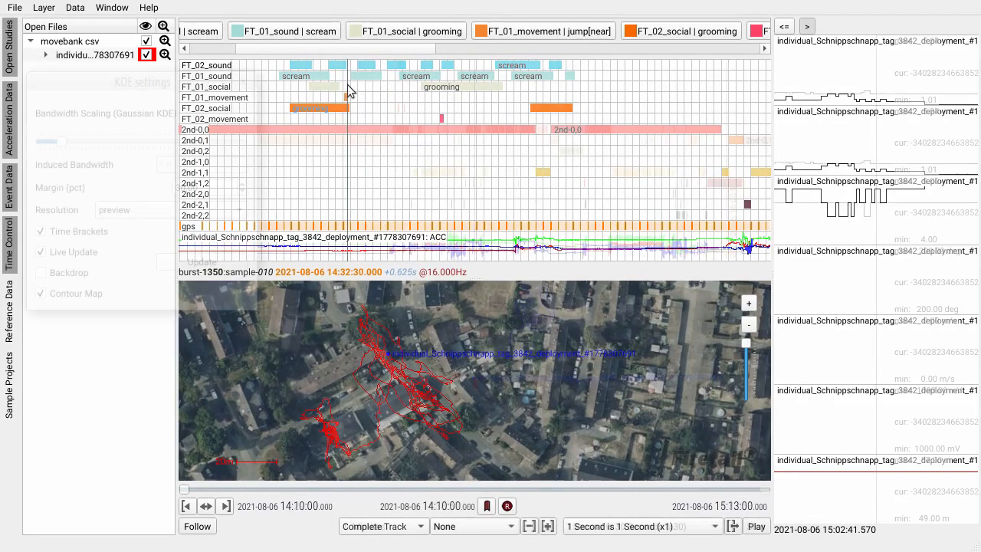